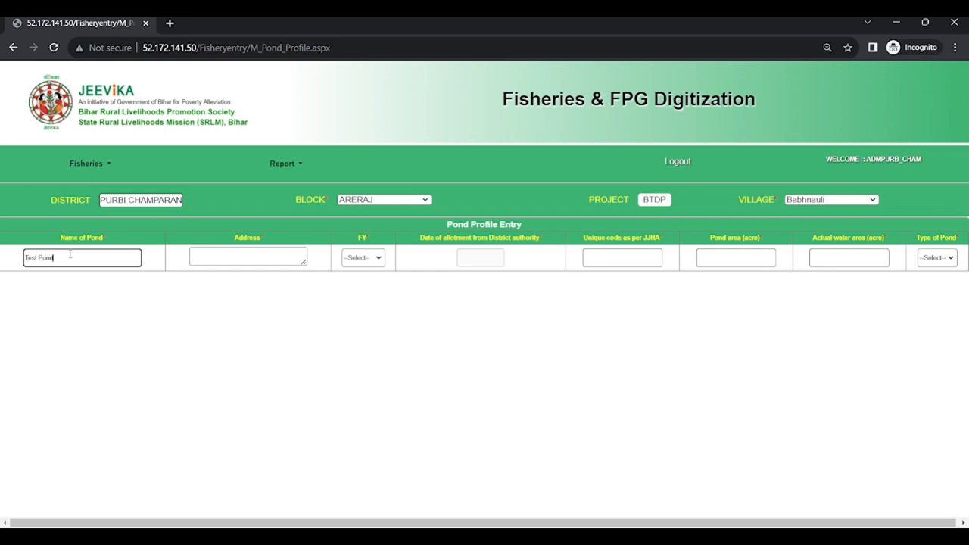
Fill in the pond's address as Test Address, correcting the misspelled first word.
key(Tab)
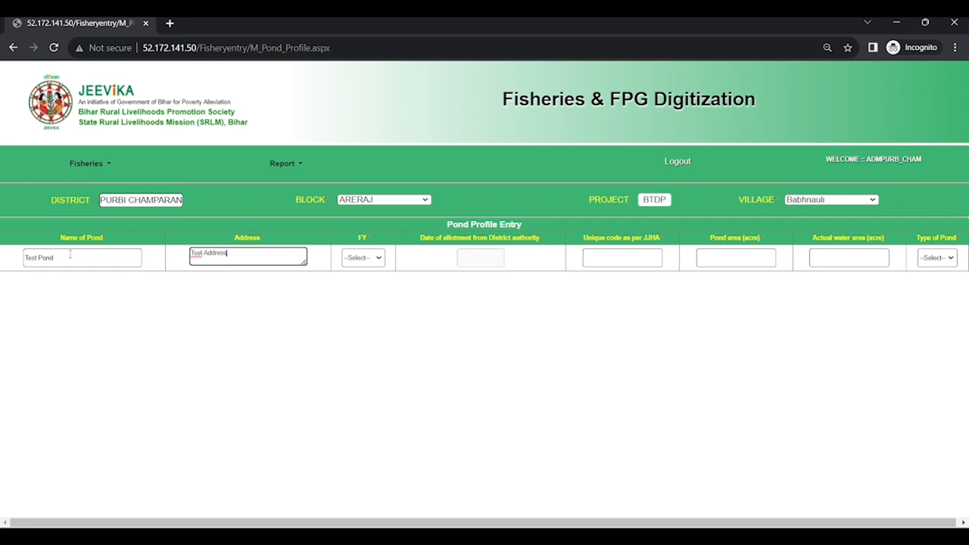
key(Tab)
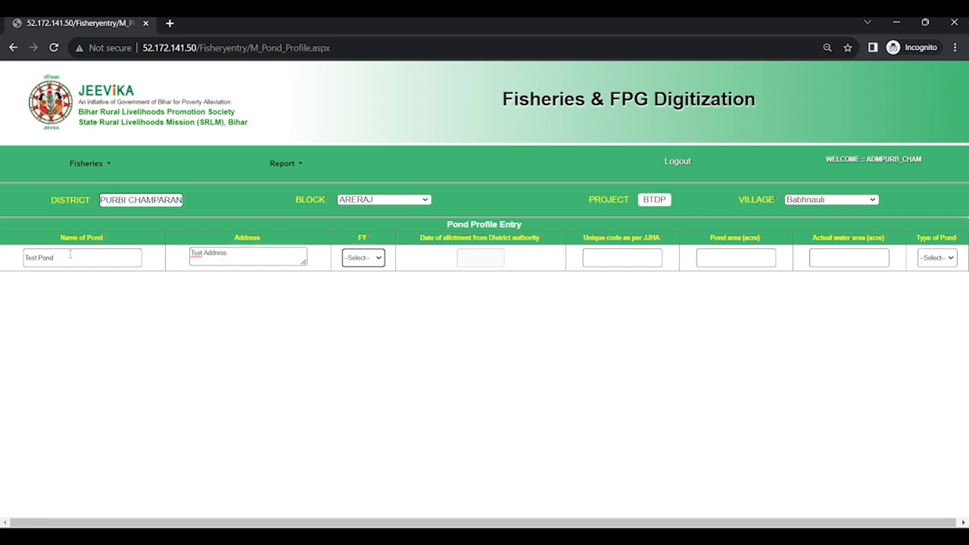
click(203, 253)
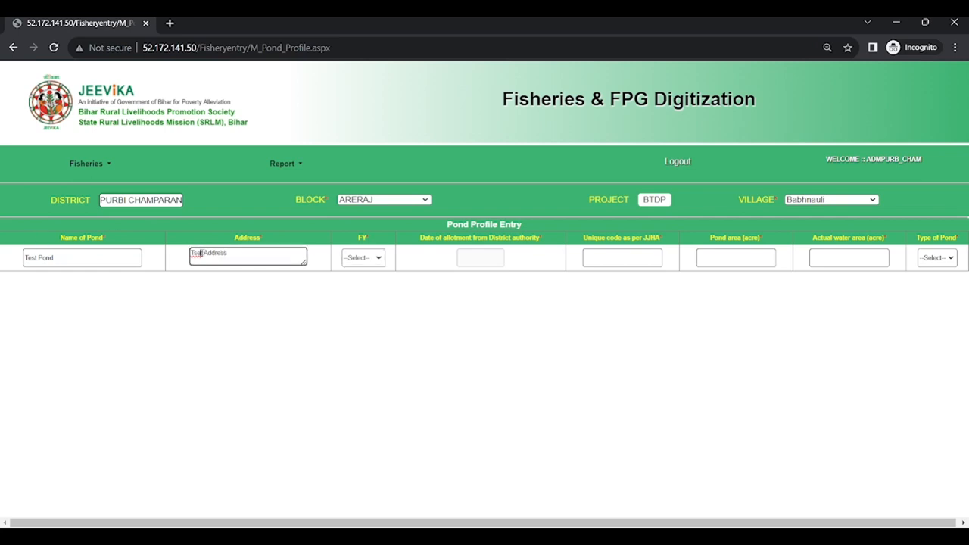
text(e)
Set the pond's financial year to 2022-2023 and its district authority allotment date to 06/02/2023.
click(370, 265)
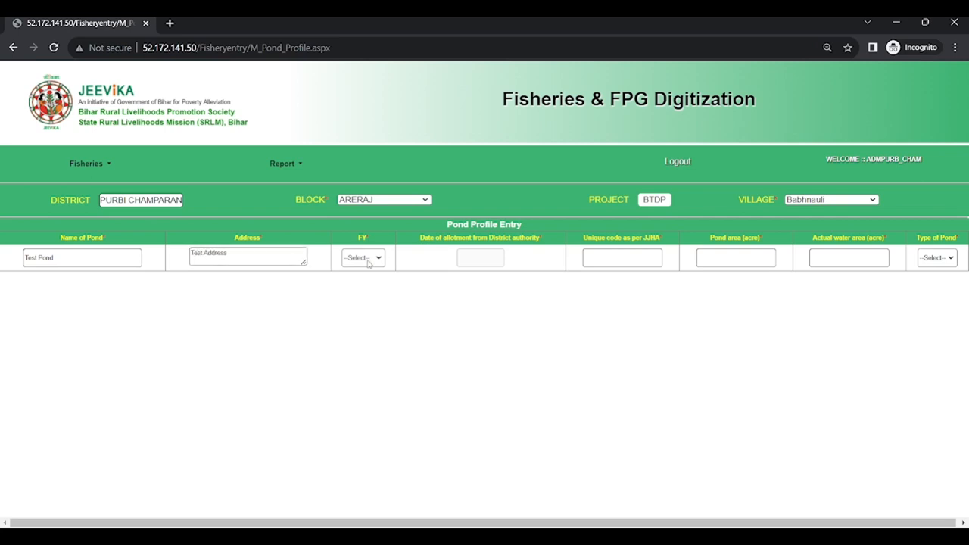
click(378, 299)
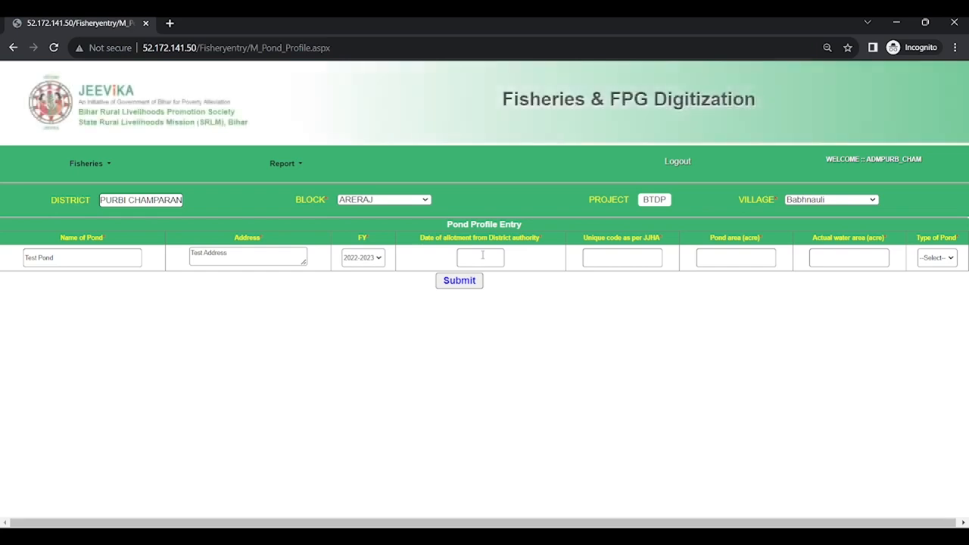
click(482, 256)
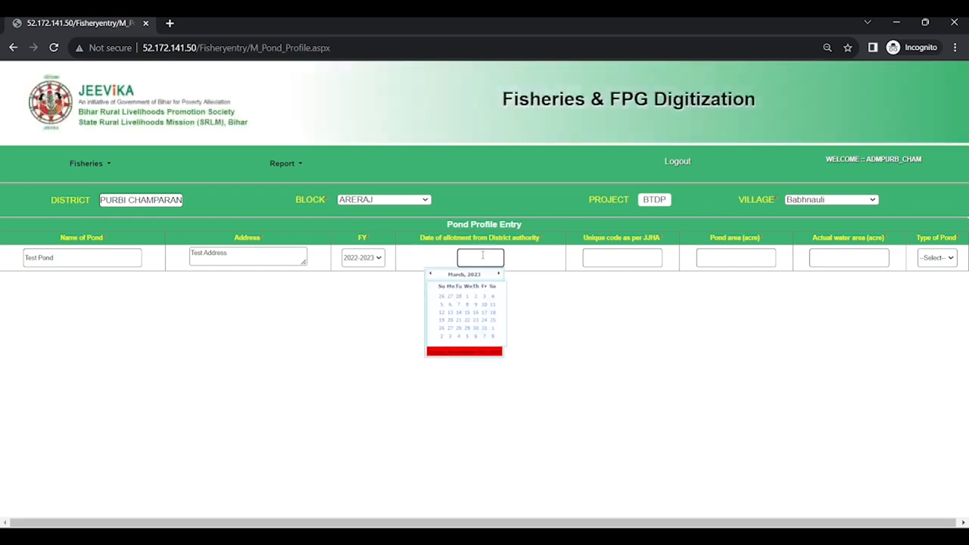
click(431, 274)
click(450, 305)
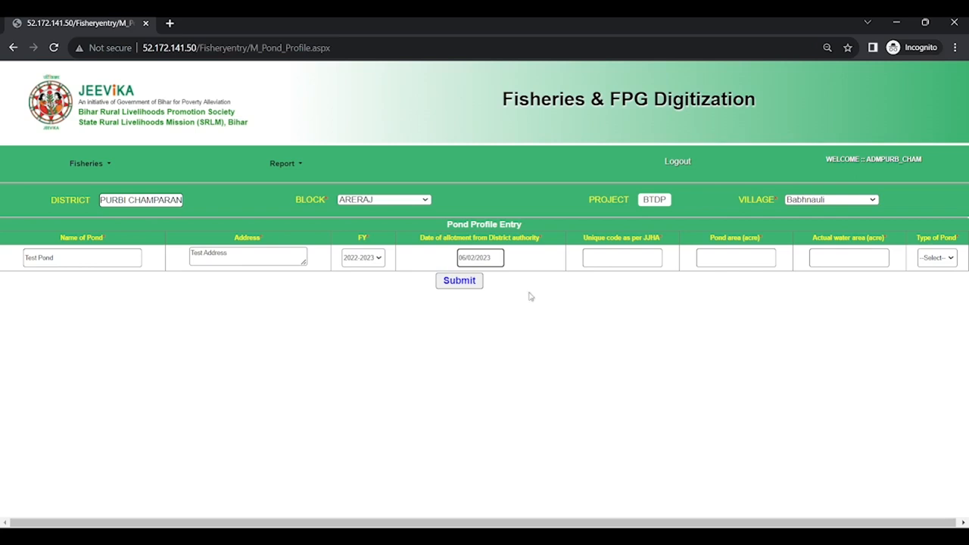
Enter the JJHA unique code ABCDEFG12345, a pond area of 5 acres and an actual water area of 4 acres.
click(614, 258)
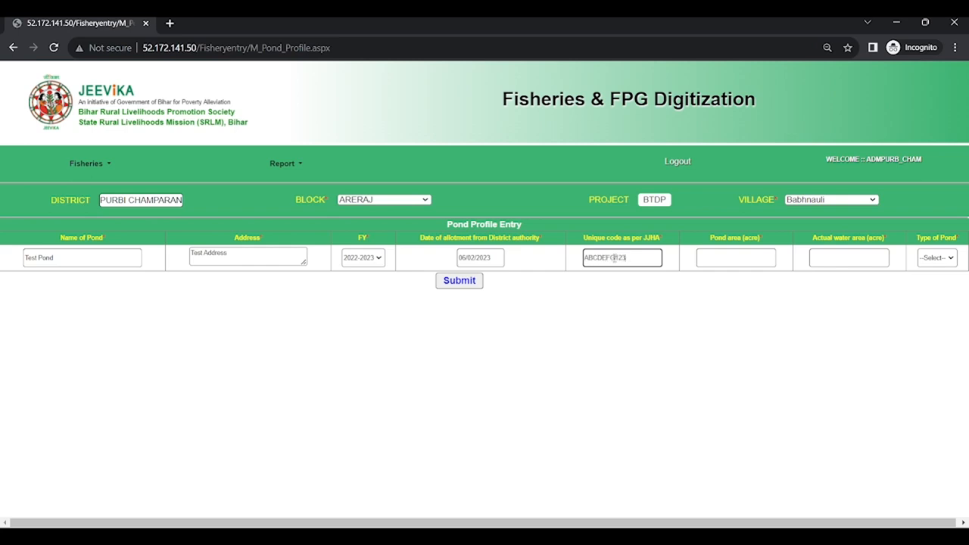
key(Tab)
text(5)
key(Tab)
text(4)
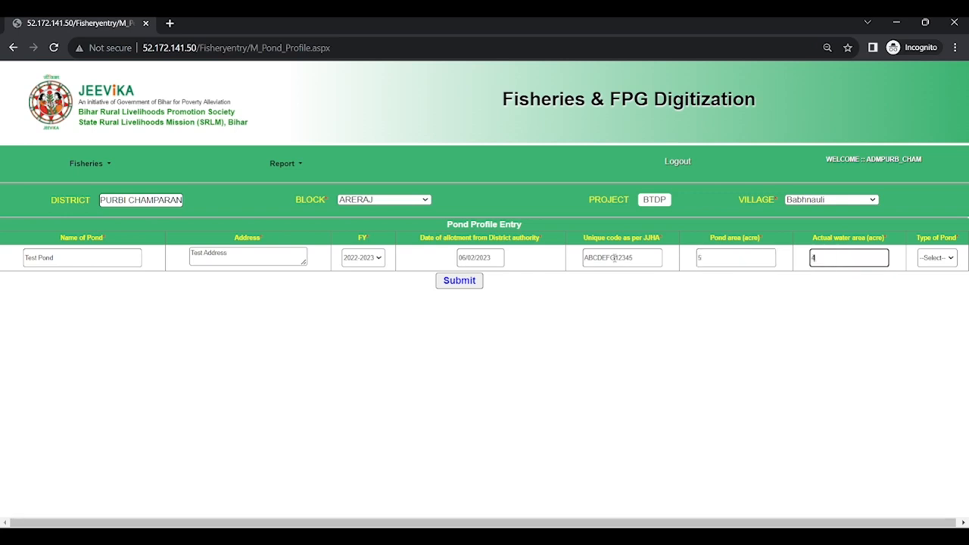
Set the type of pond to Seasonal and submit the pond profile.
key(Tab)
key(Down)
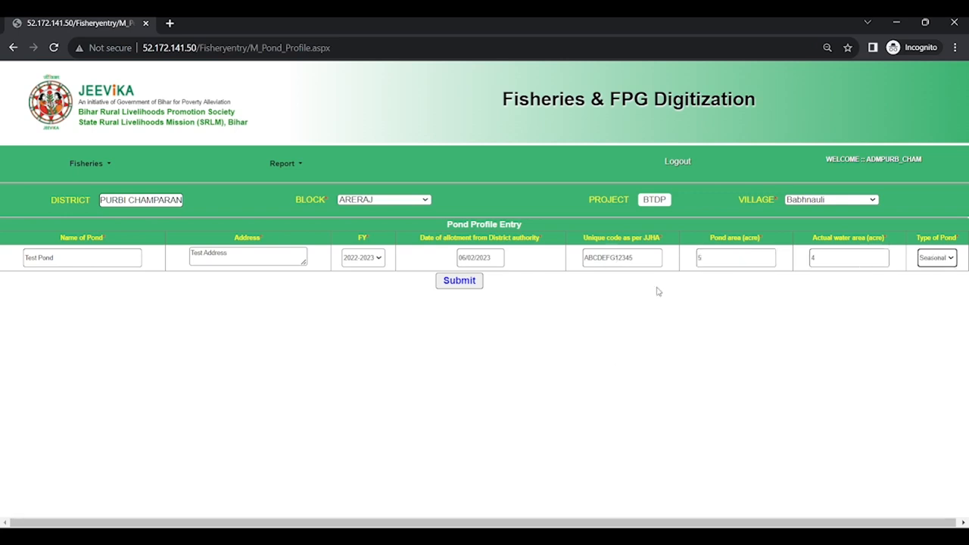
click(468, 287)
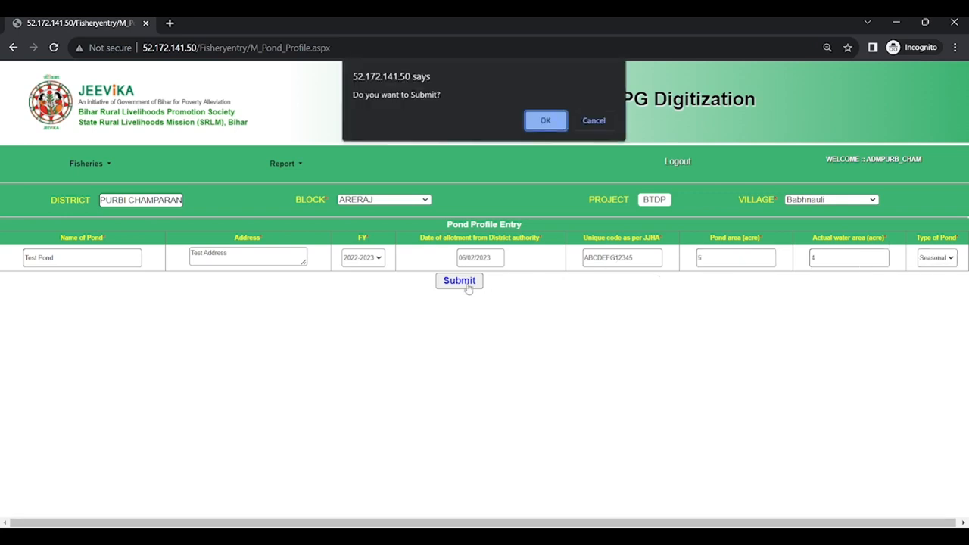
key(Return)
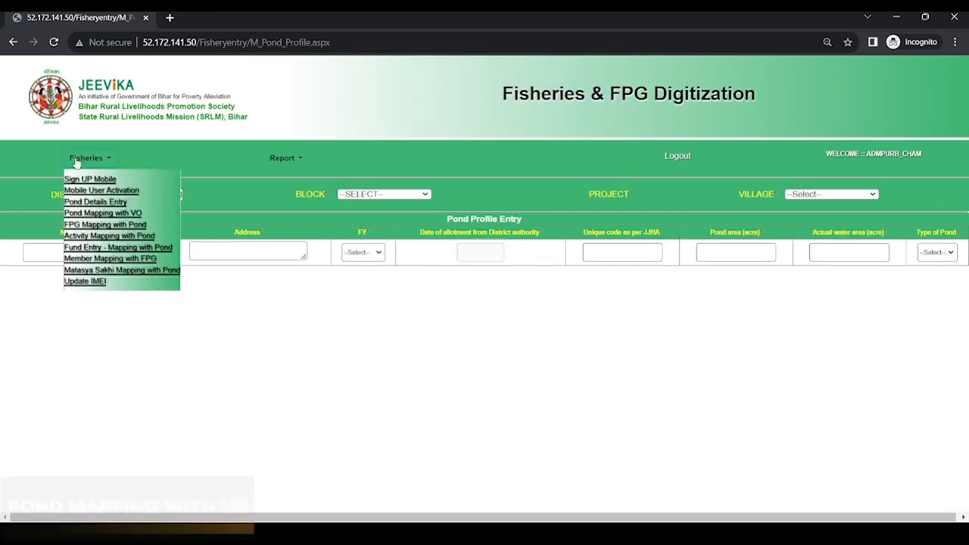
Open the Pond Mapping with VO form and choose ARERAJ as the block.
click(106, 213)
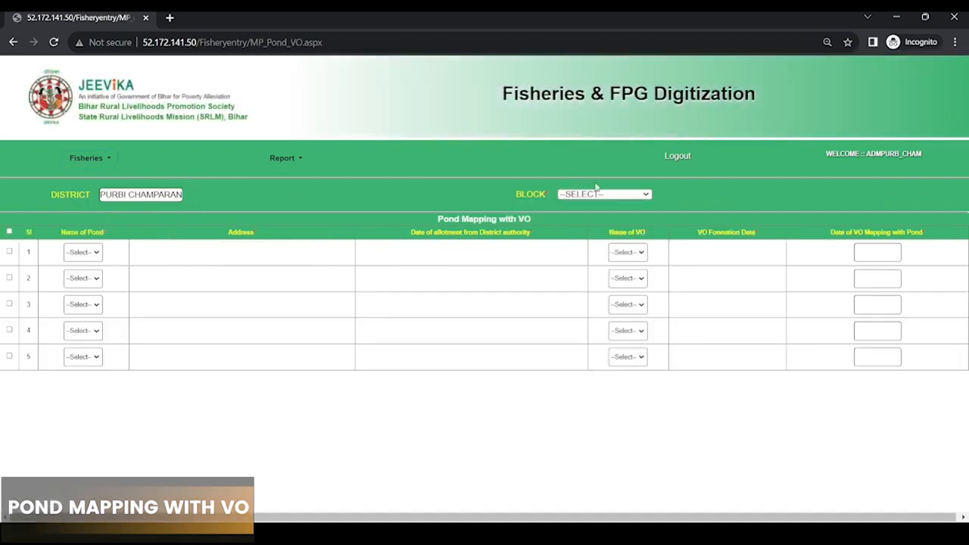
click(605, 198)
key(Down)
key(Down)
key(Return)
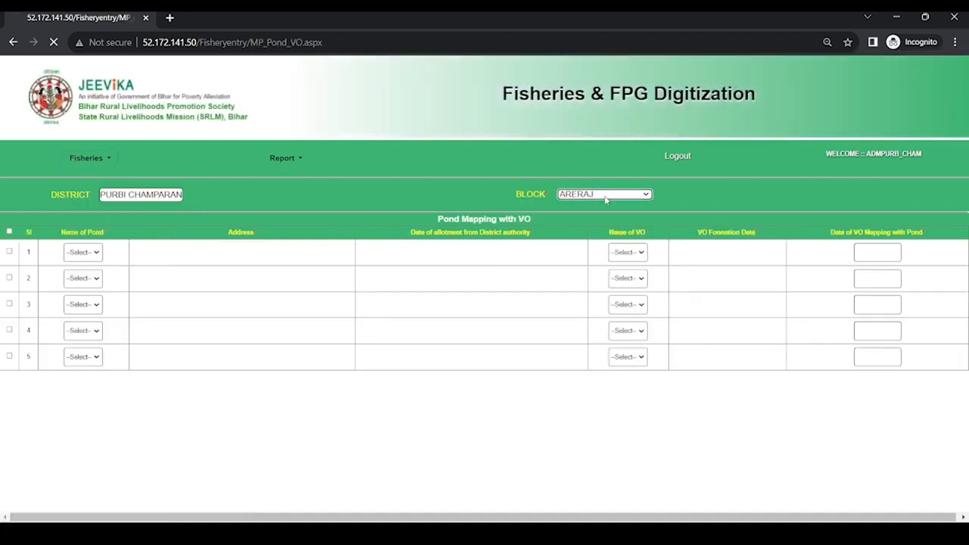
In the first mapping row, choose Test Pond and assign it the VO Akas 26/10/2016.
click(76, 254)
key(Down)
key(Return)
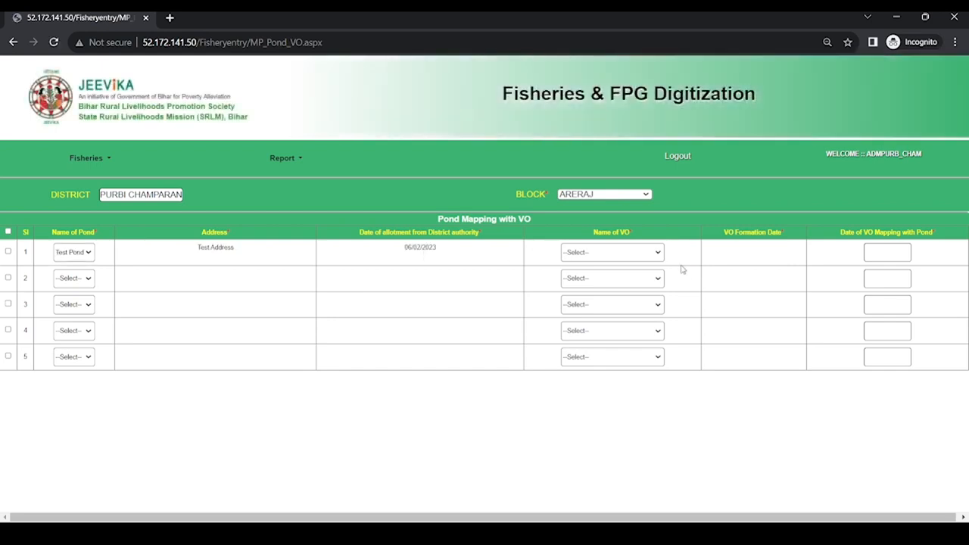
click(655, 258)
key(Down)
key(Down)
key(Return)
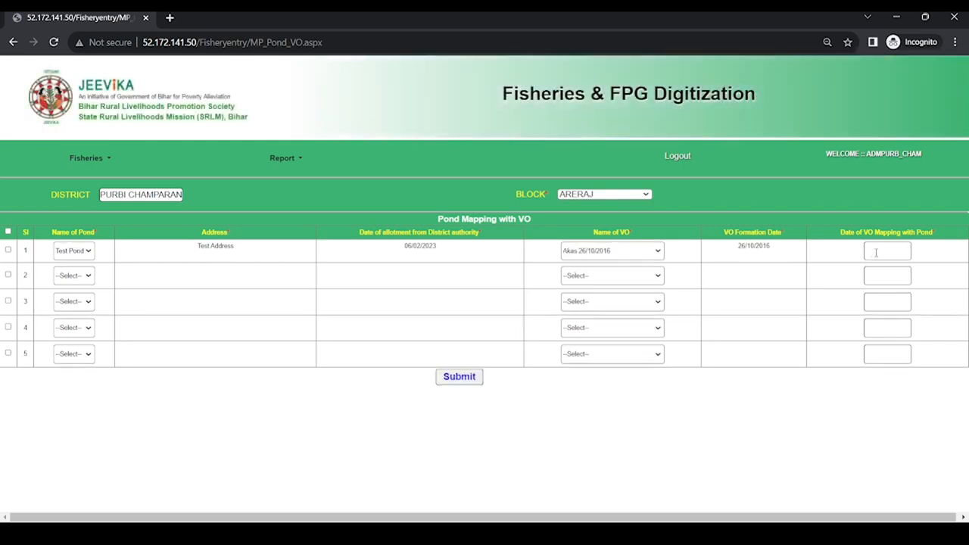
Set the first row's VO mapping date to 20/09/2023 and tick that row for submission.
click(876, 253)
click(872, 320)
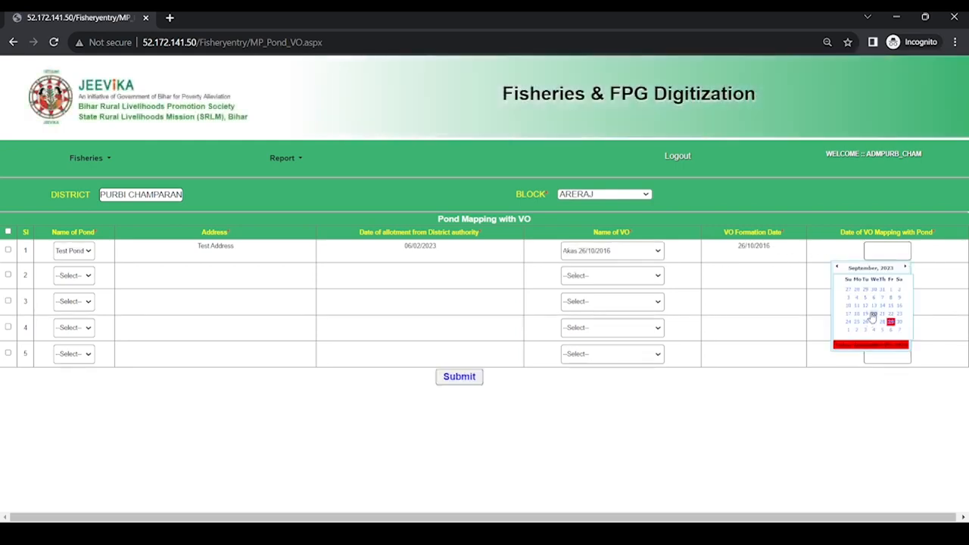
click(8, 250)
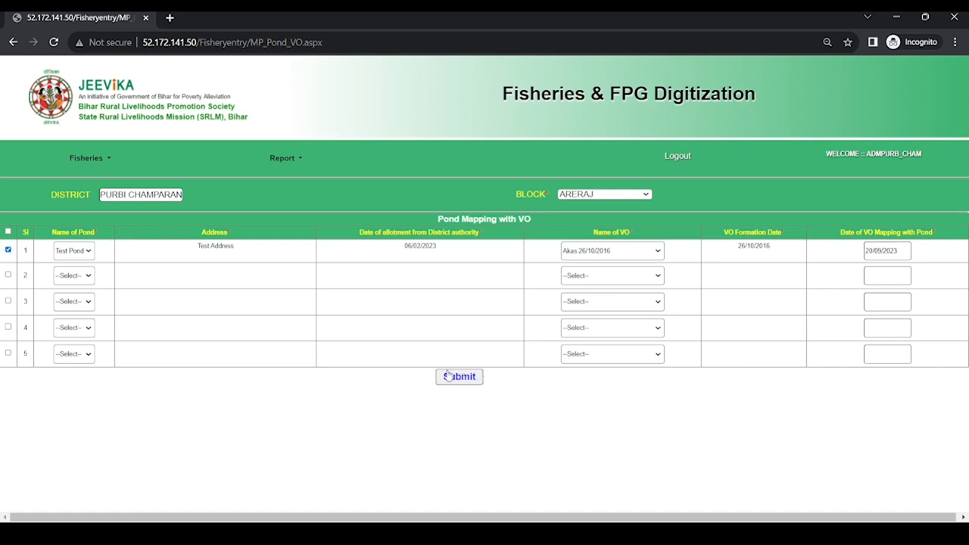
Change the first row's VO mapping date to 04/04/2023.
click(904, 249)
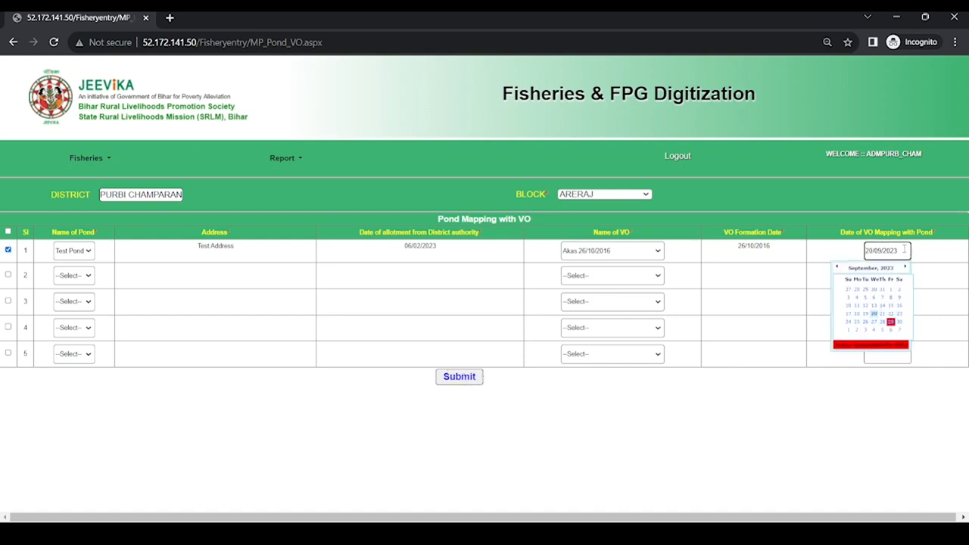
click(837, 268)
click(837, 268)
click(837, 268)
click(837, 268)
click(837, 268)
click(866, 301)
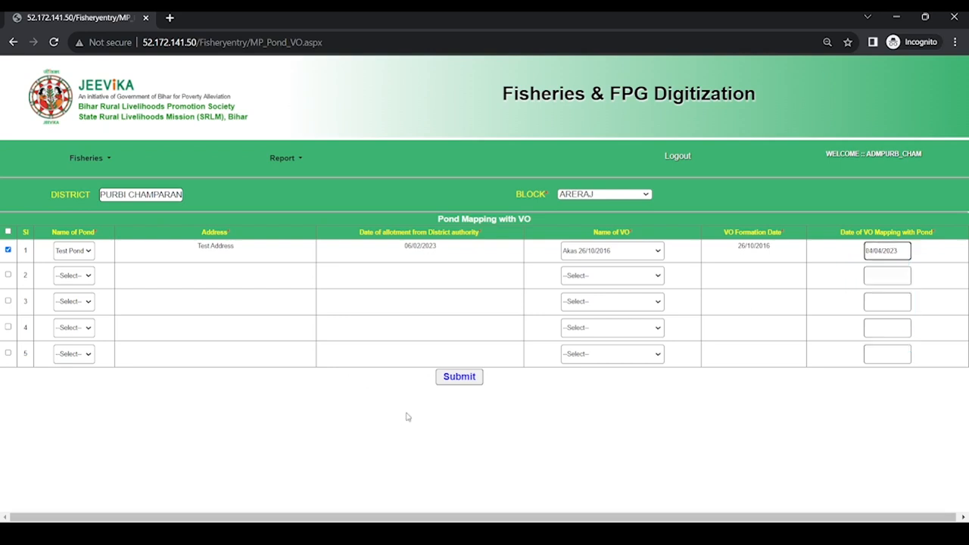
Submit the VO mapping of Test Pond and dismiss the closing message.
click(468, 381)
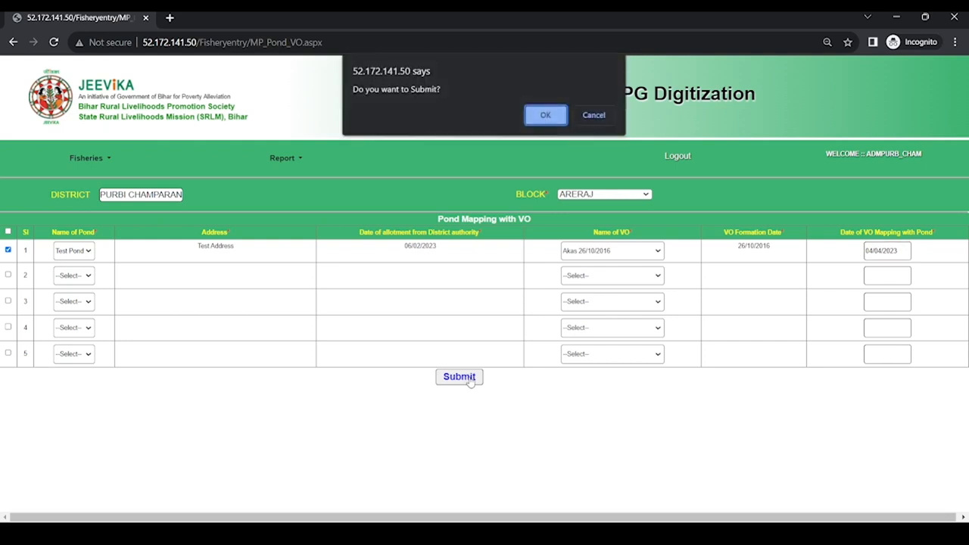
key(Return)
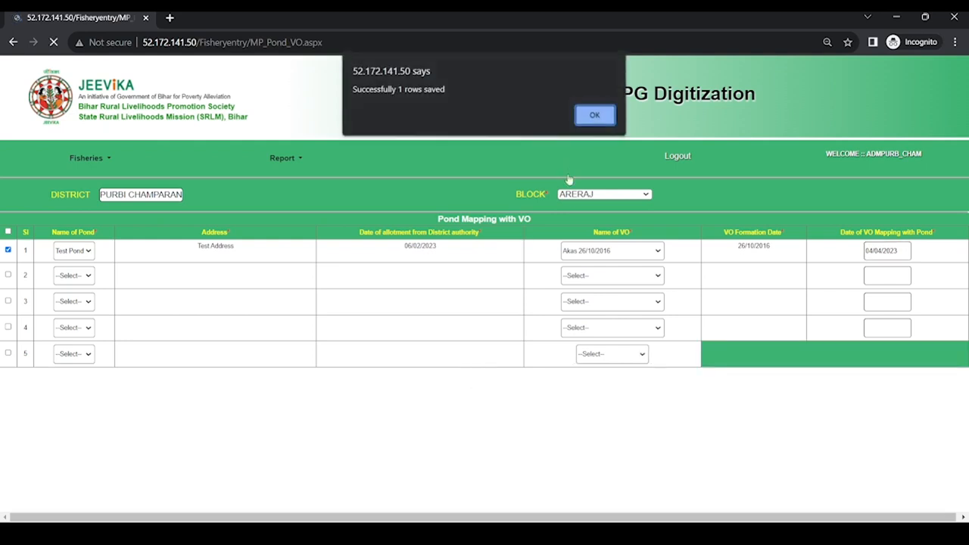
click(590, 114)
Open the FPG Mapping with Pond form and choose ARERAJ as the block.
click(86, 158)
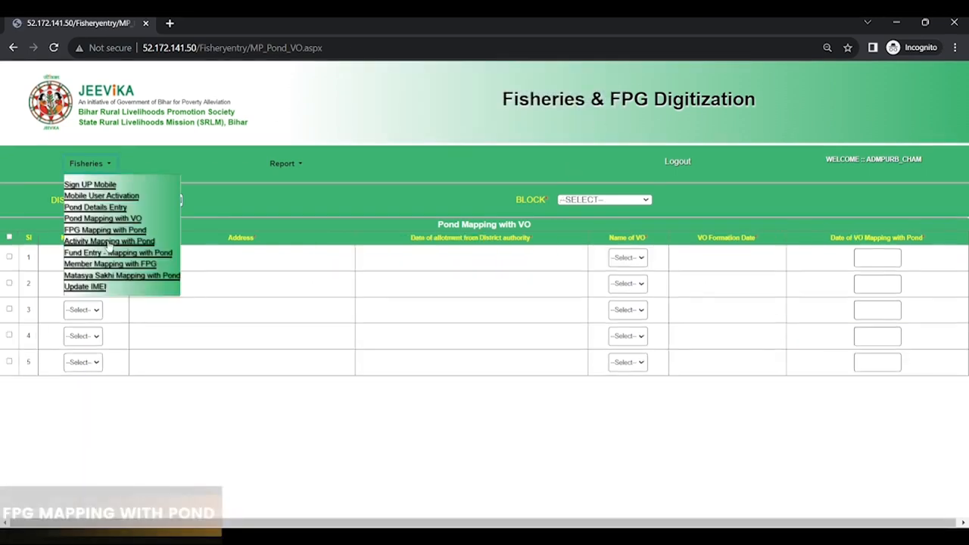
click(109, 223)
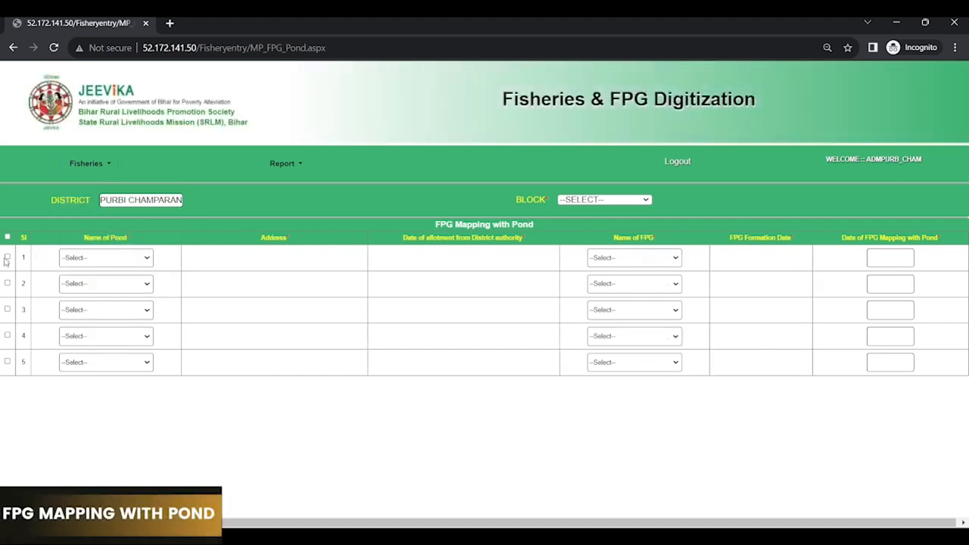
click(638, 201)
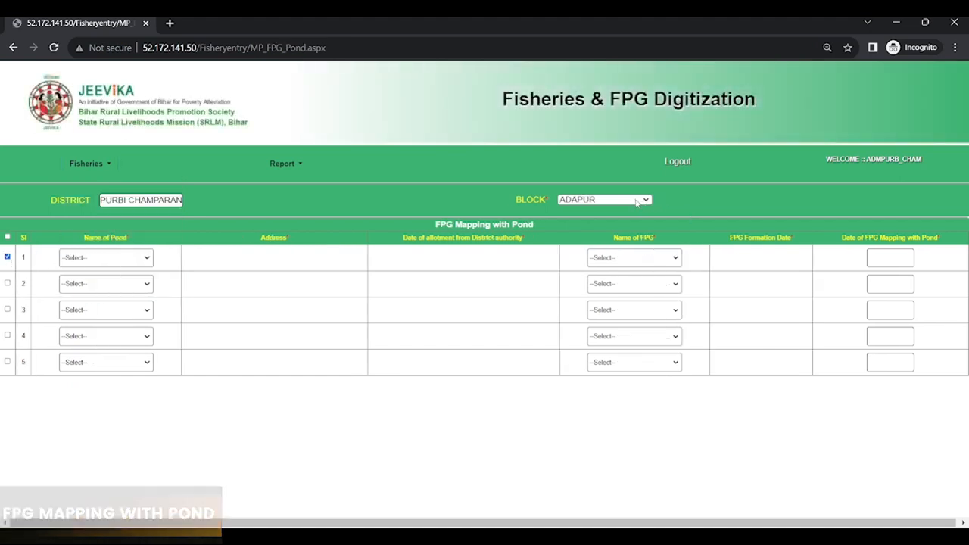
click(606, 230)
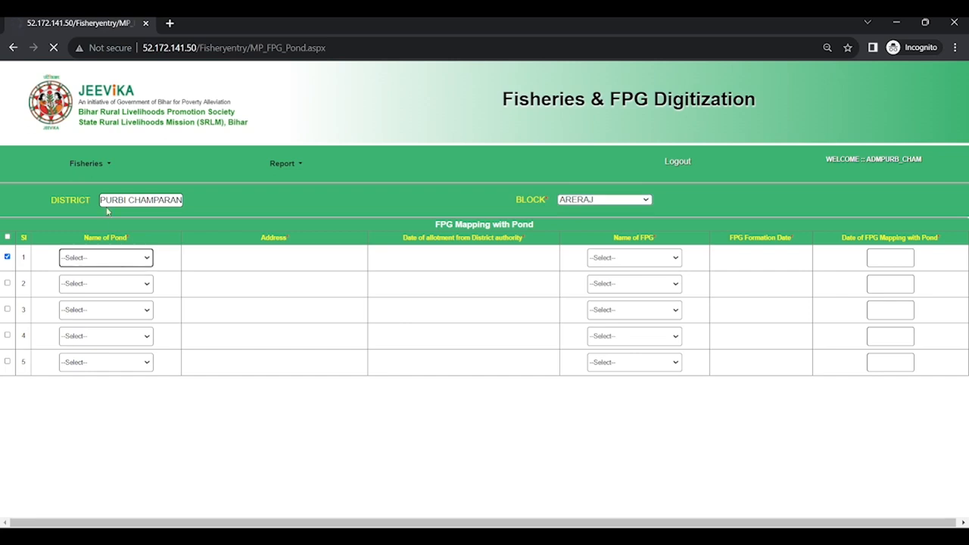
In the first row, choose Test Pond and assign it the FPG beginning with AMAR JEEVIKA MAHILA.
click(112, 264)
click(110, 283)
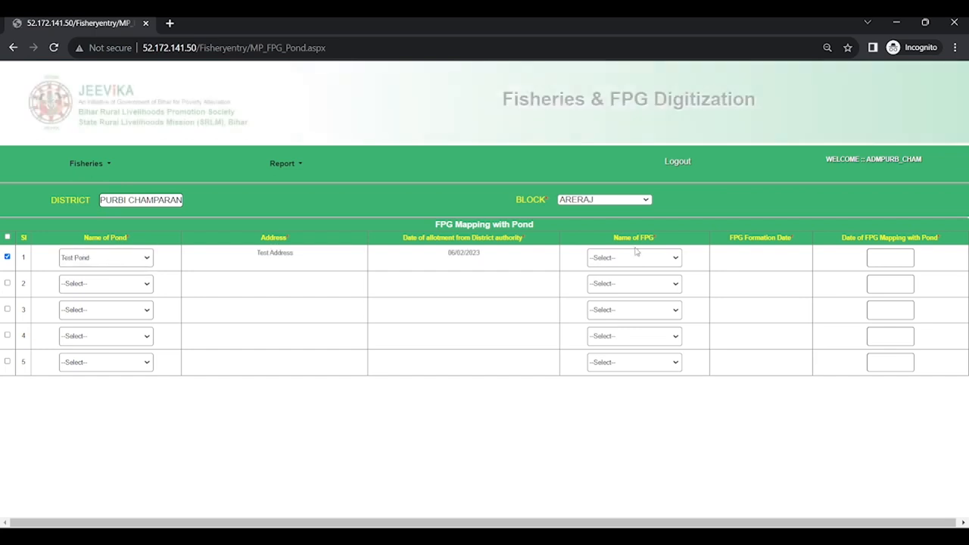
click(653, 261)
click(653, 283)
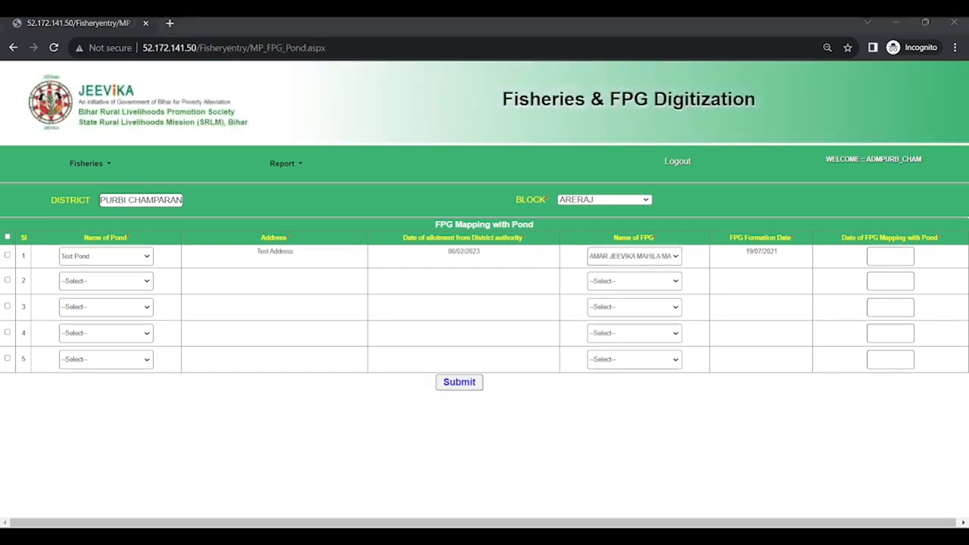
Set the first row's FPG mapping date to 10/07/2023 and tick that row for submission.
click(890, 258)
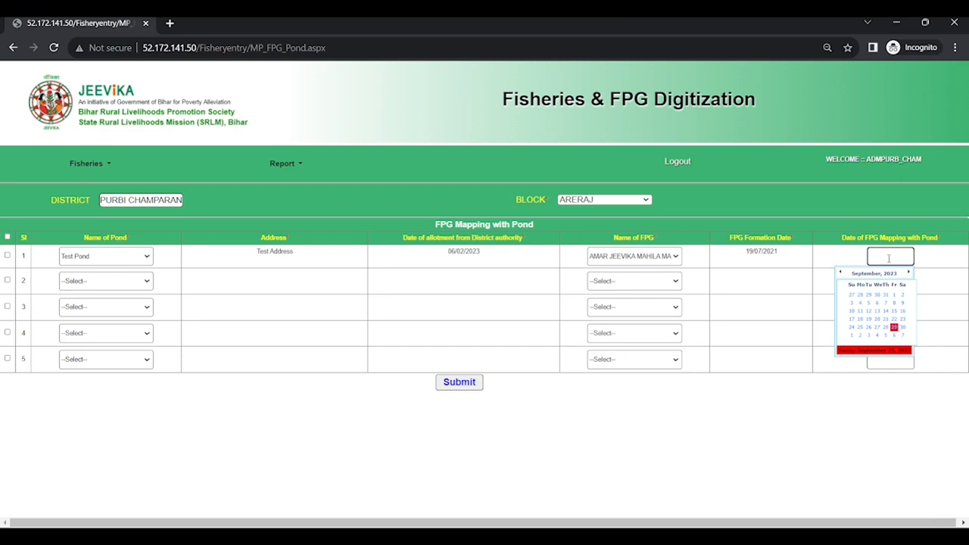
click(840, 271)
click(839, 271)
click(860, 310)
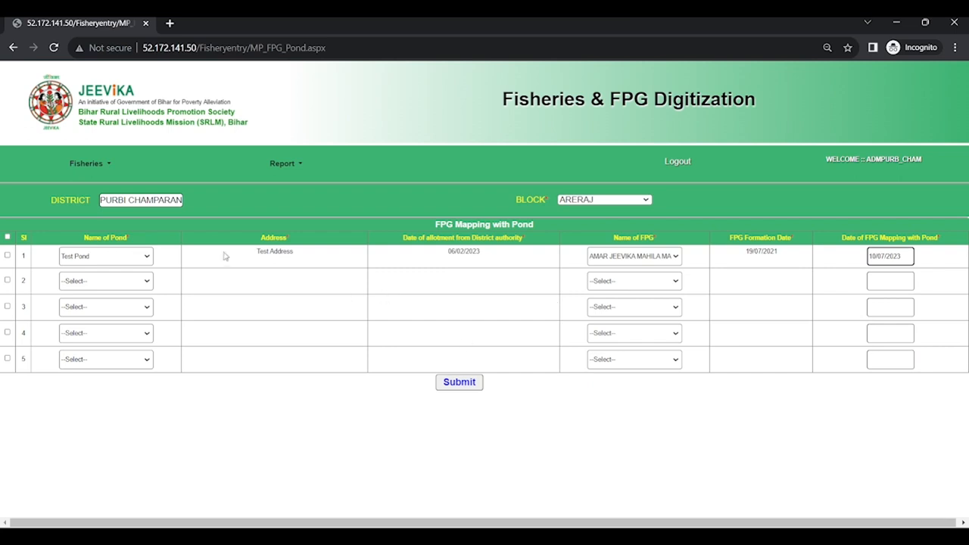
click(8, 255)
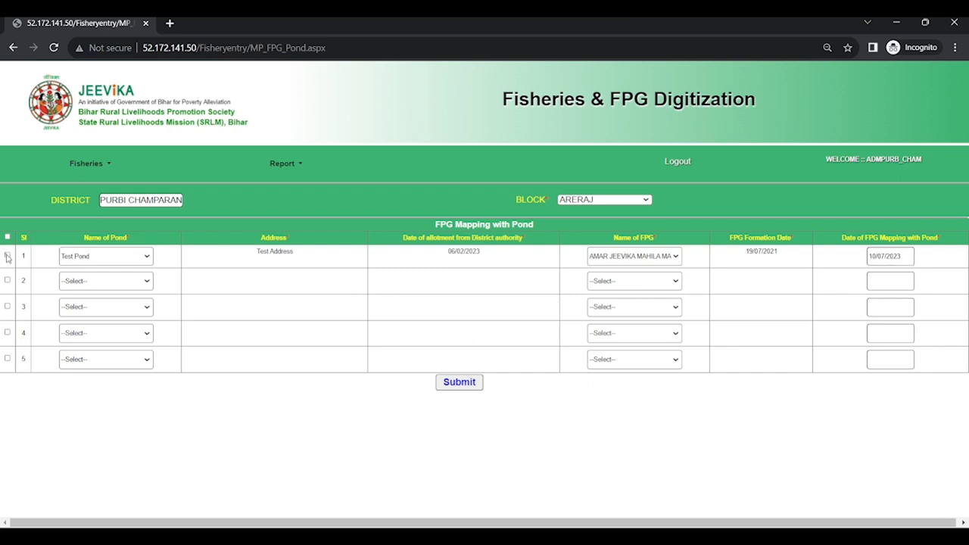
Submit the FPG mapping of Test Pond and dismiss the closing message.
click(469, 385)
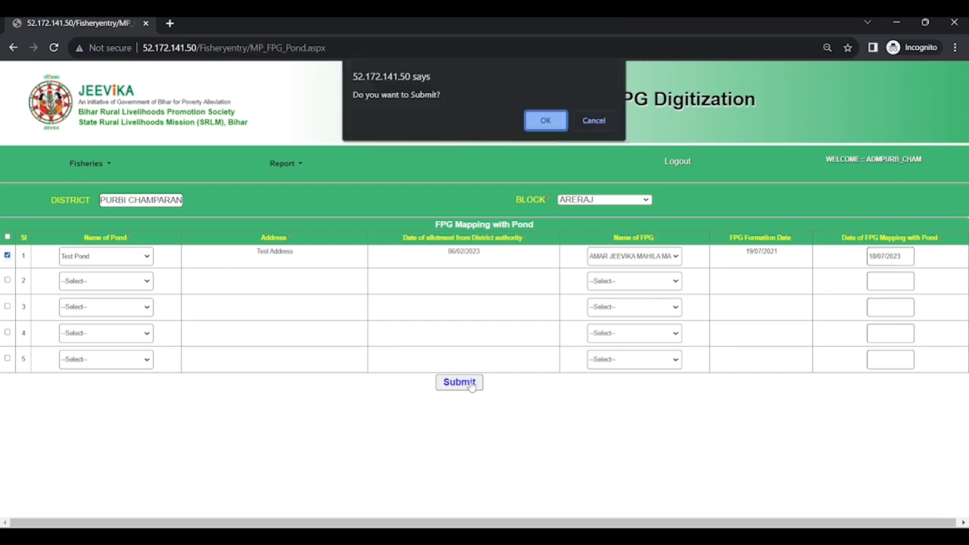
click(545, 120)
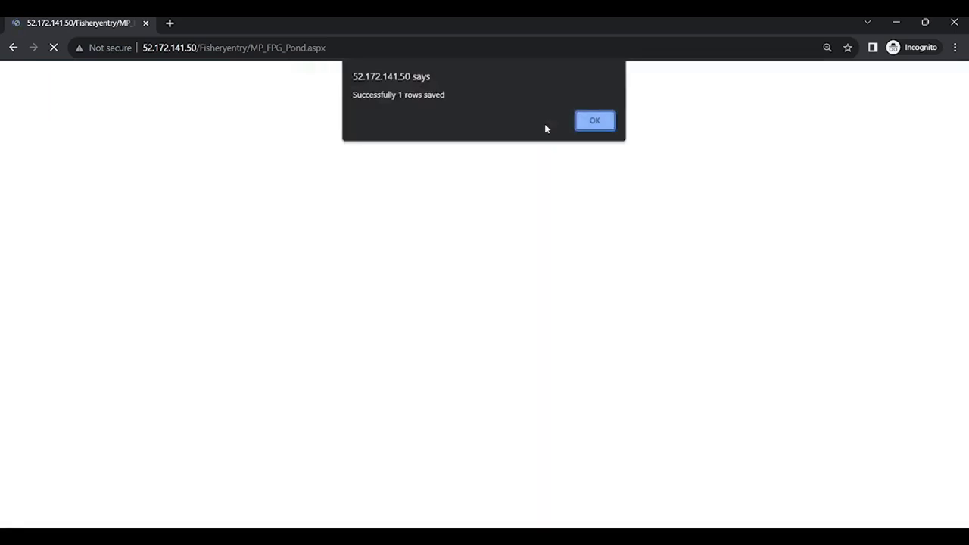
click(590, 124)
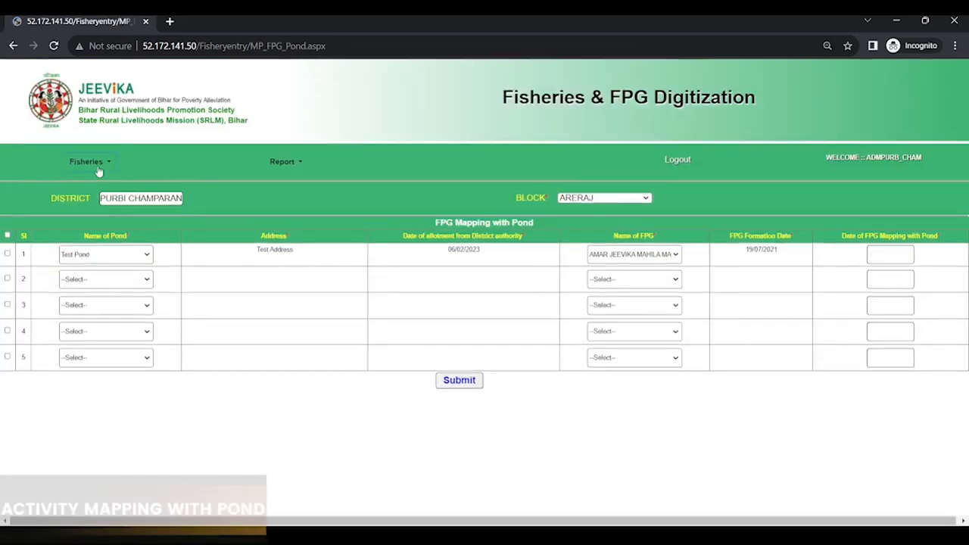
Open the Activity Mapping with Pond form and choose ARERAJ as the block.
click(97, 168)
click(110, 239)
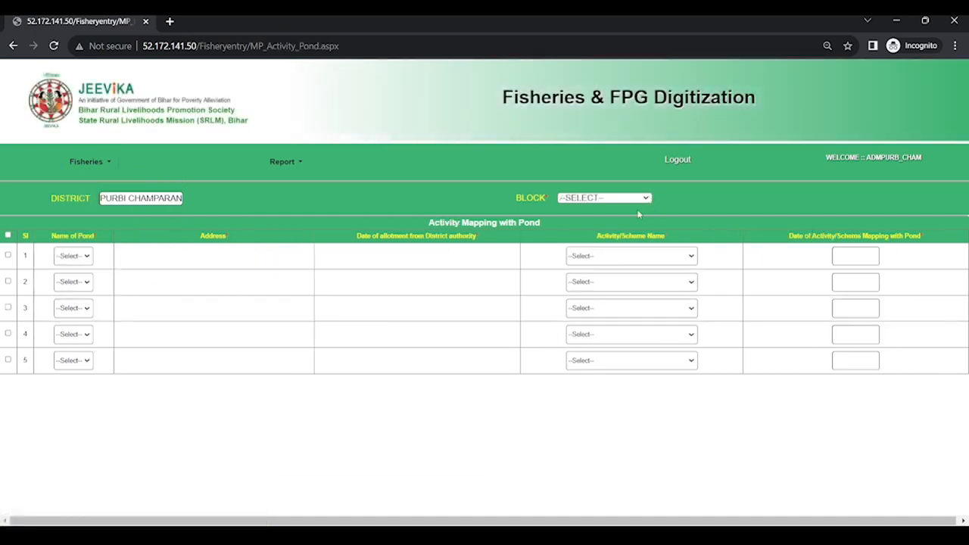
click(626, 232)
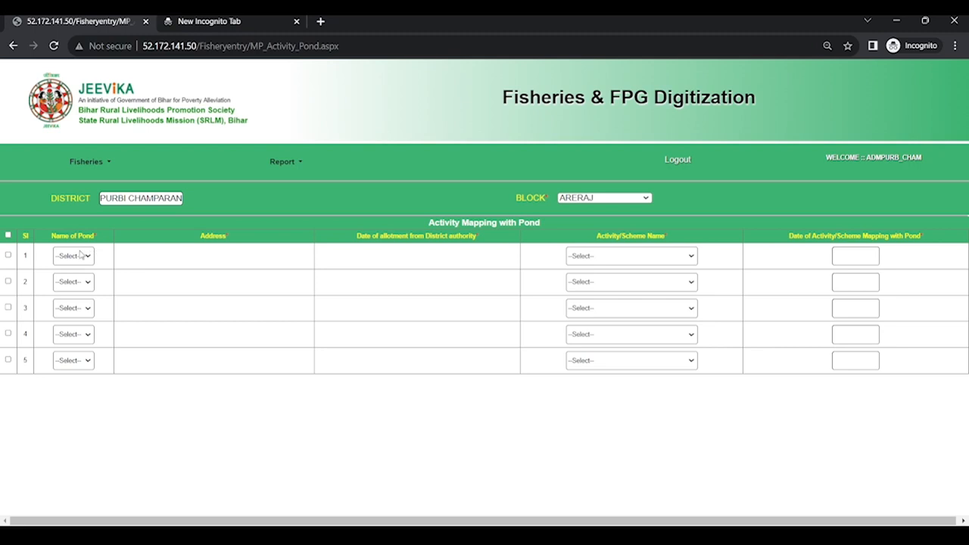
In the first row, choose Test Pond and assign it the activity Spwan to Fingerling seed Production.
click(82, 283)
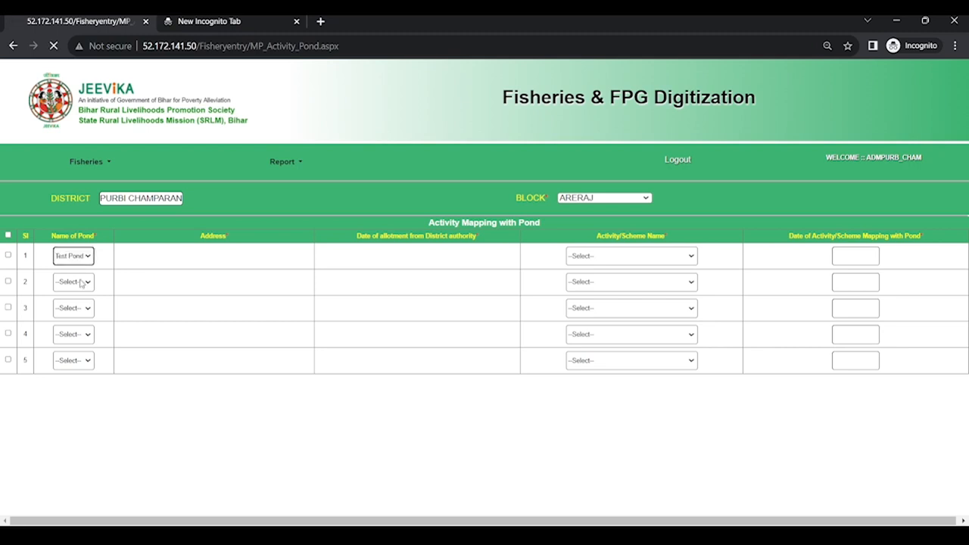
click(667, 261)
click(661, 280)
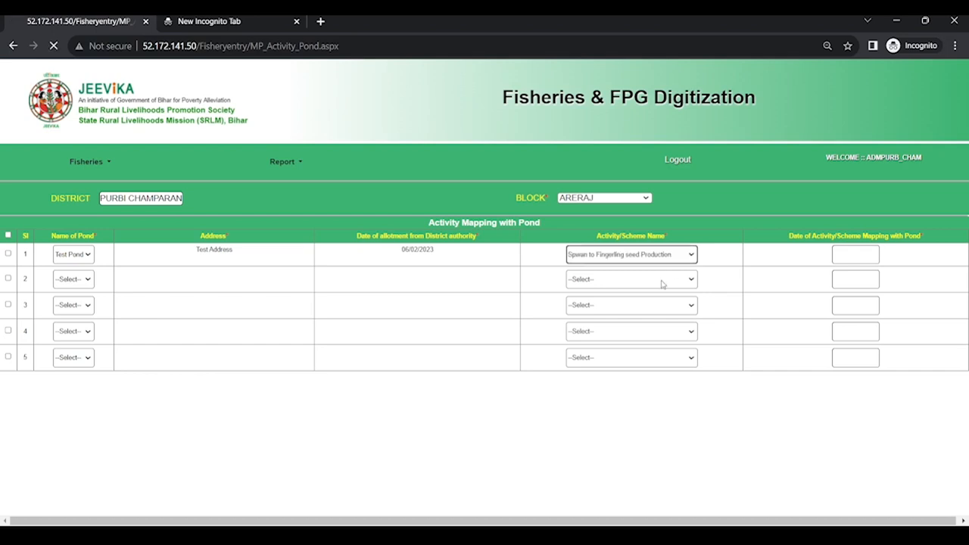
Set the first row's activity mapping date to 06/09/2023 and tick that row for submission.
click(860, 252)
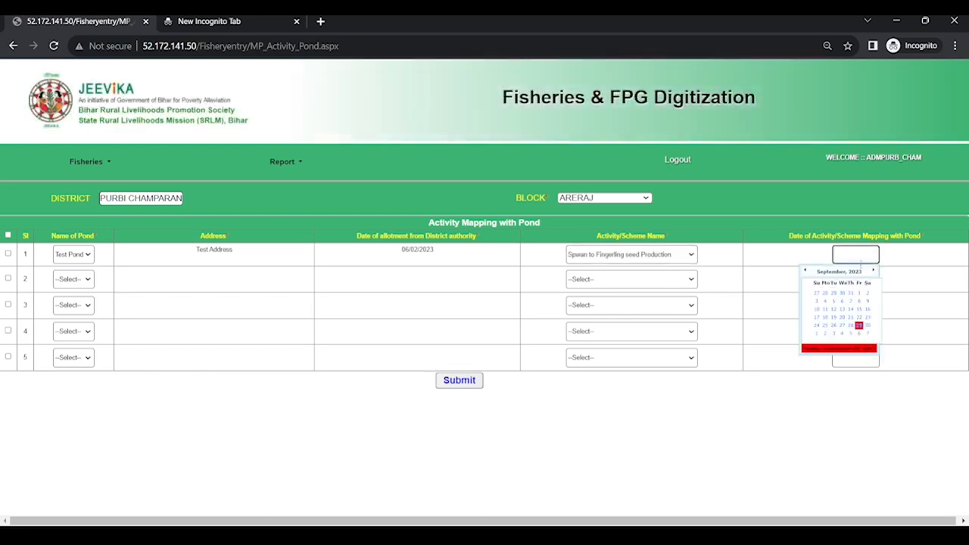
click(842, 300)
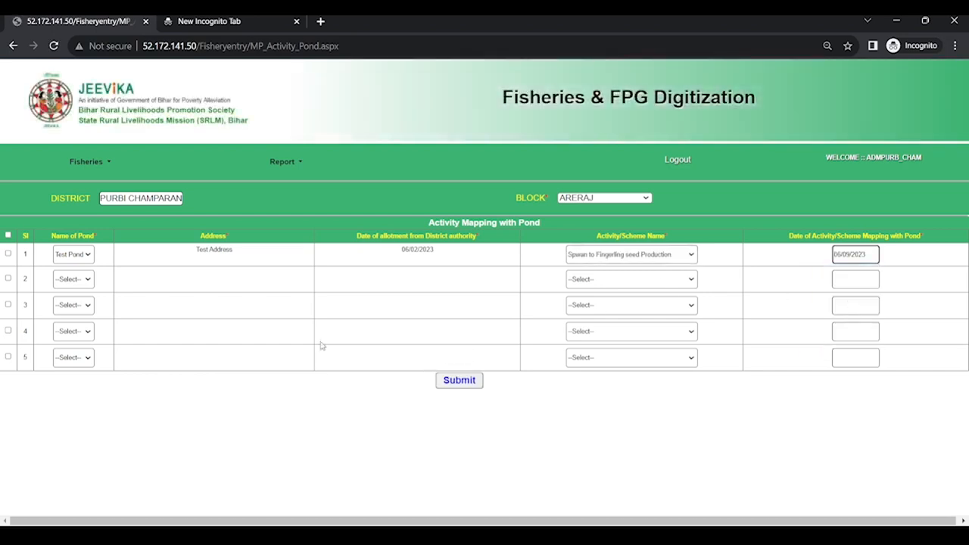
click(9, 254)
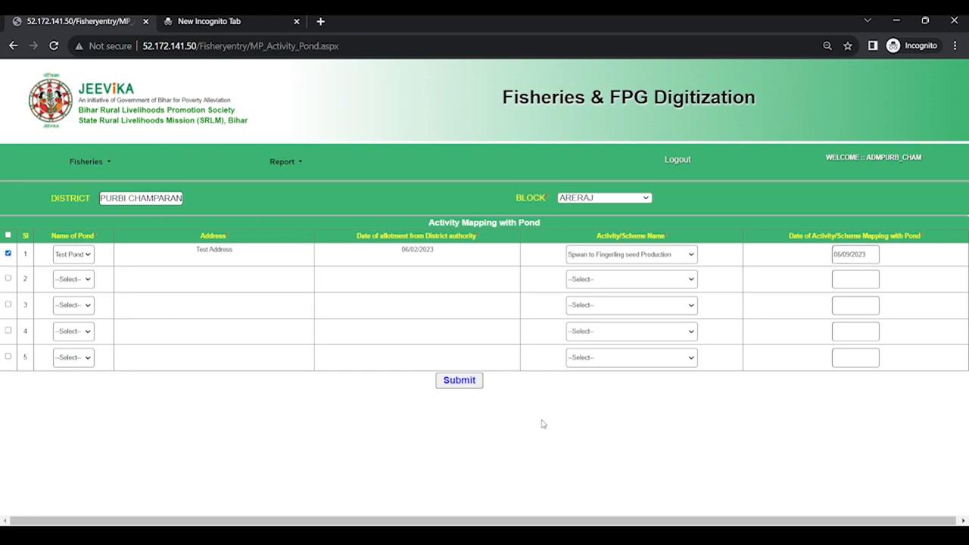
Submit the activity mapping of Test Pond and dismiss the closing message.
click(460, 380)
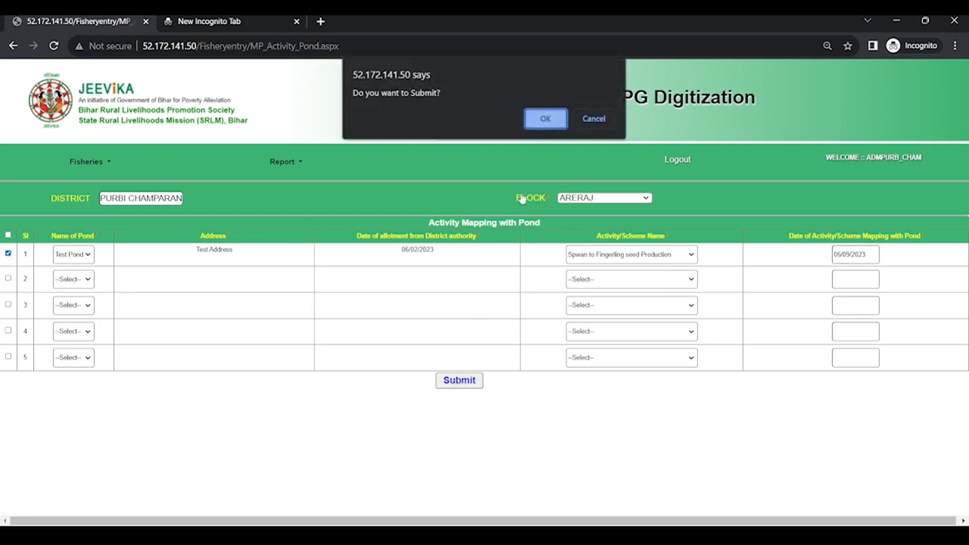
click(543, 121)
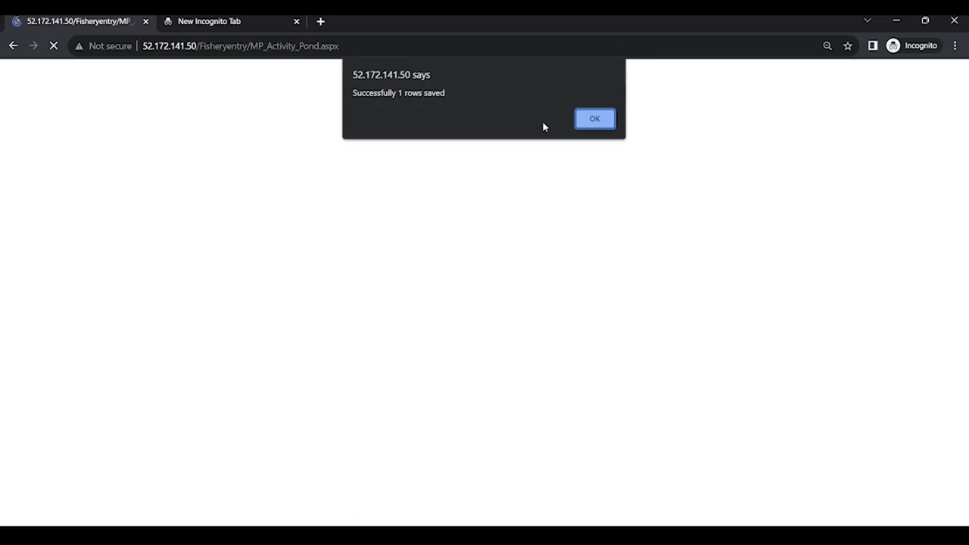
click(594, 119)
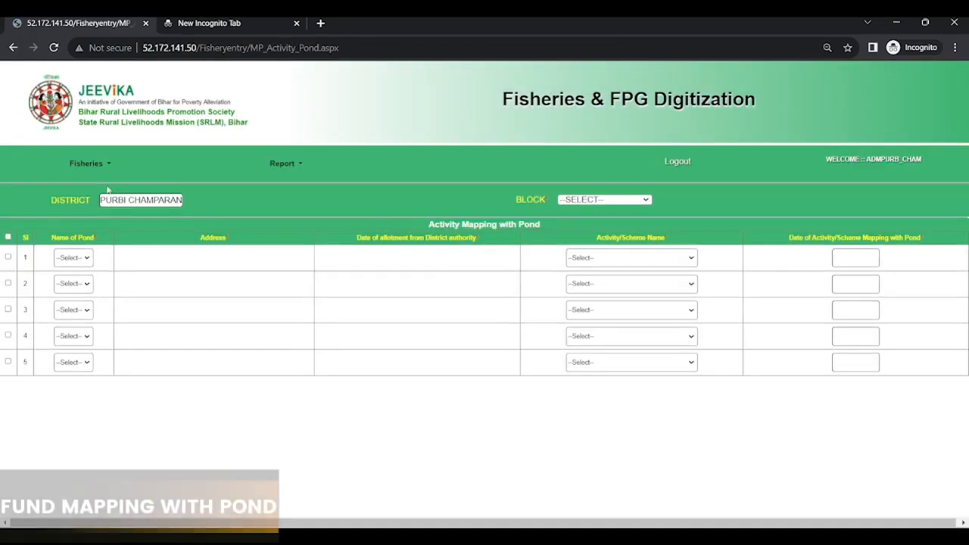
Open the Fund Entry - Mapping with Pond form and choose ARERAJ as the block.
mouse_move(99, 165)
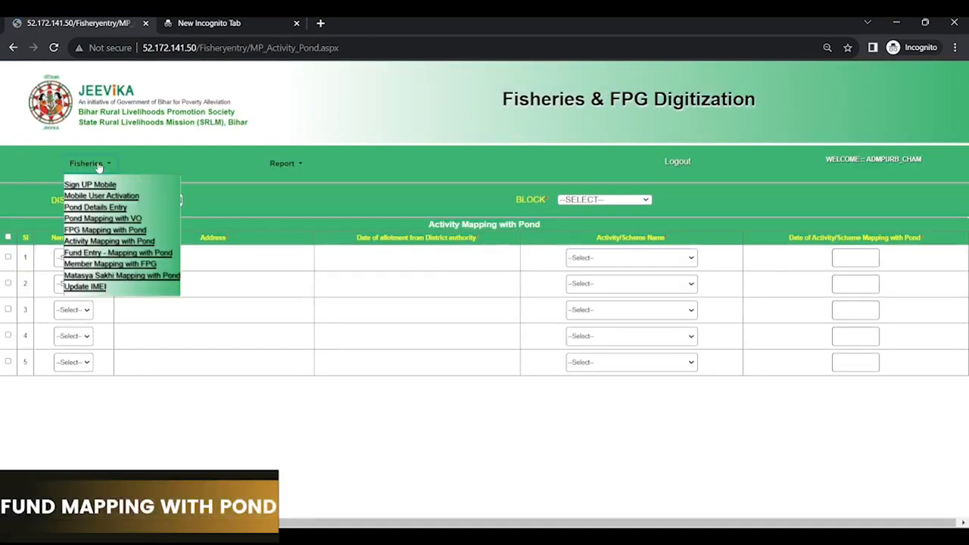
click(128, 253)
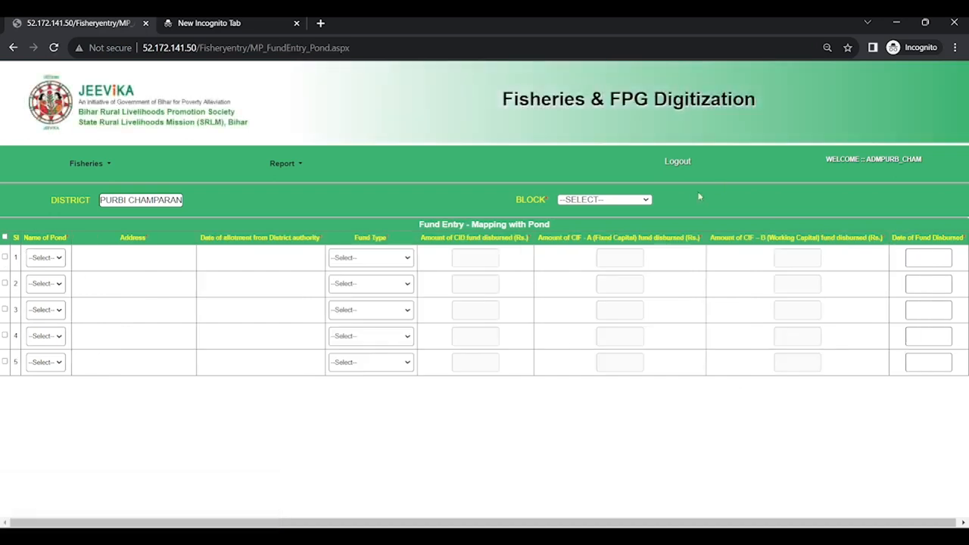
click(626, 237)
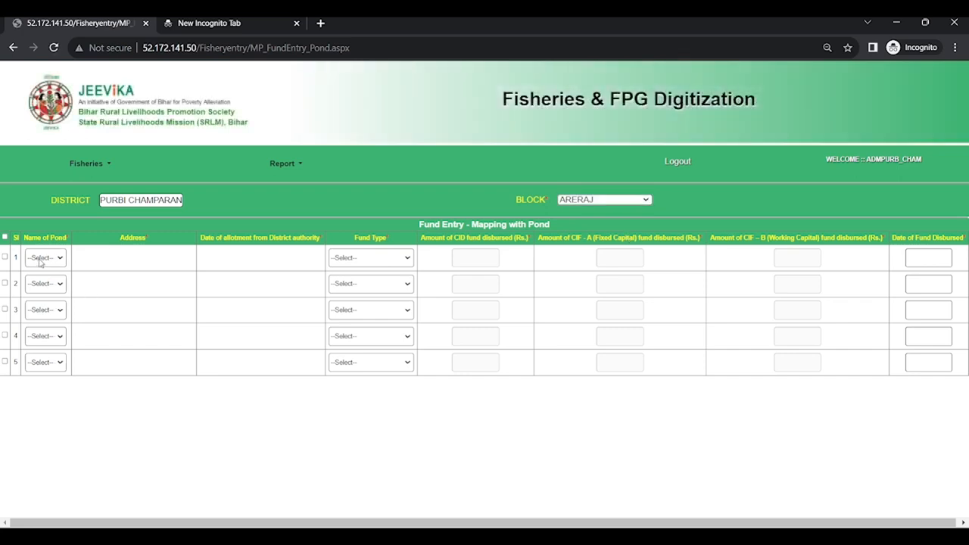
In the first fund entry row, choose Test Pond and set its fund type to All.
click(41, 261)
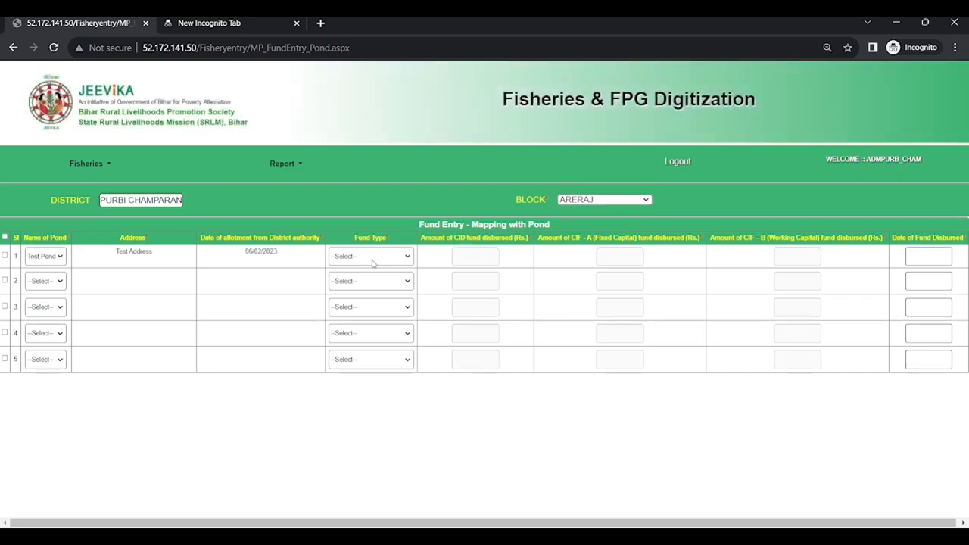
click(373, 307)
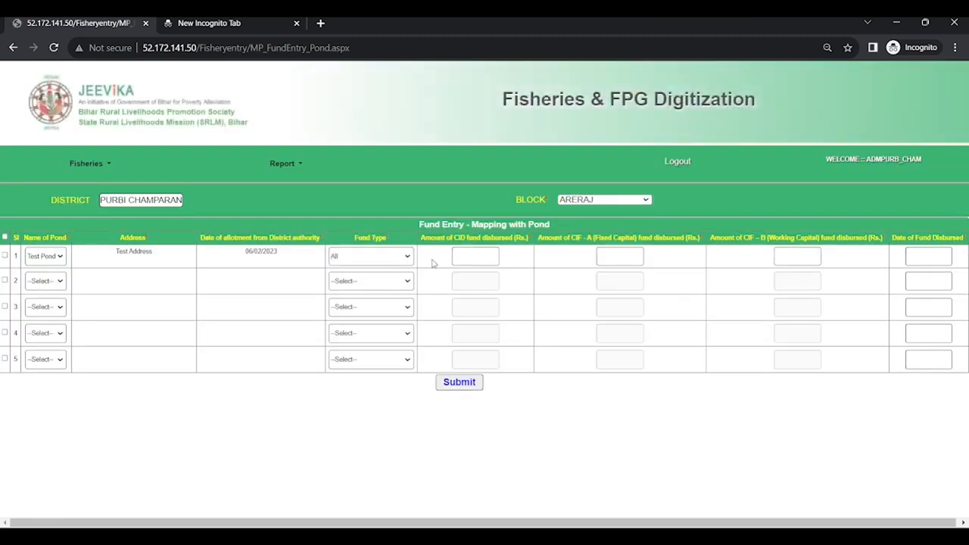
click(397, 283)
click(496, 256)
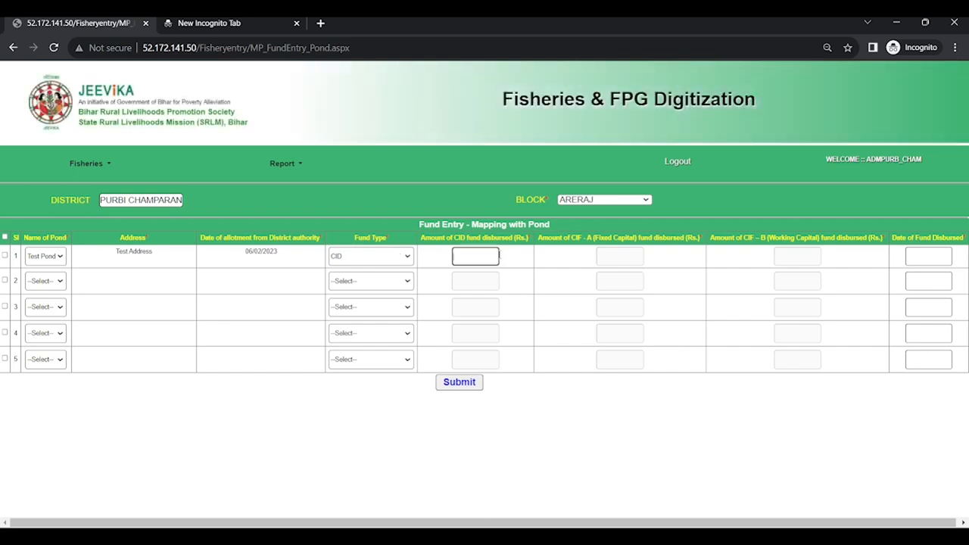
click(625, 259)
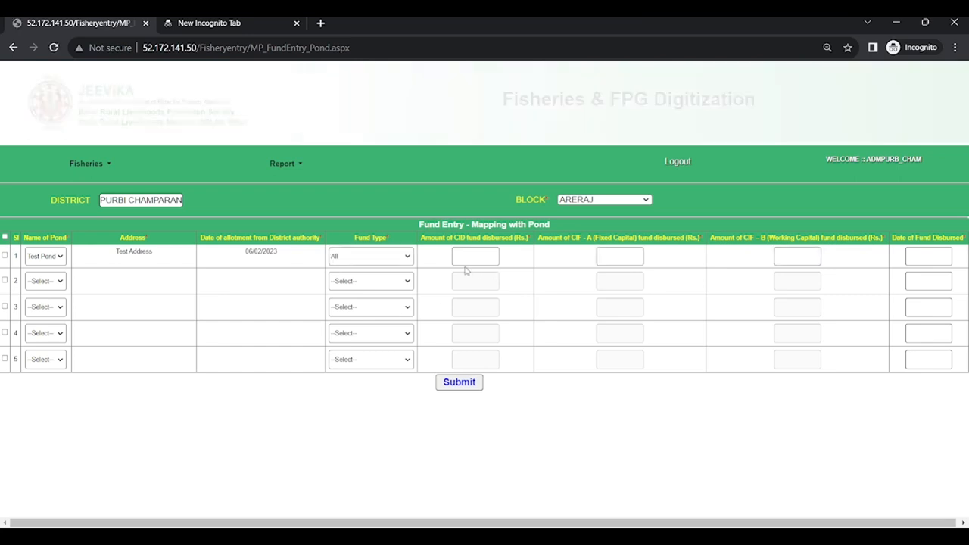
Enter Test Pond's disbursed amounts: 12800 for CID, 112100 for CIF-A fixed capital and 327120 for CIF-B working capital.
click(467, 257)
text(12800)
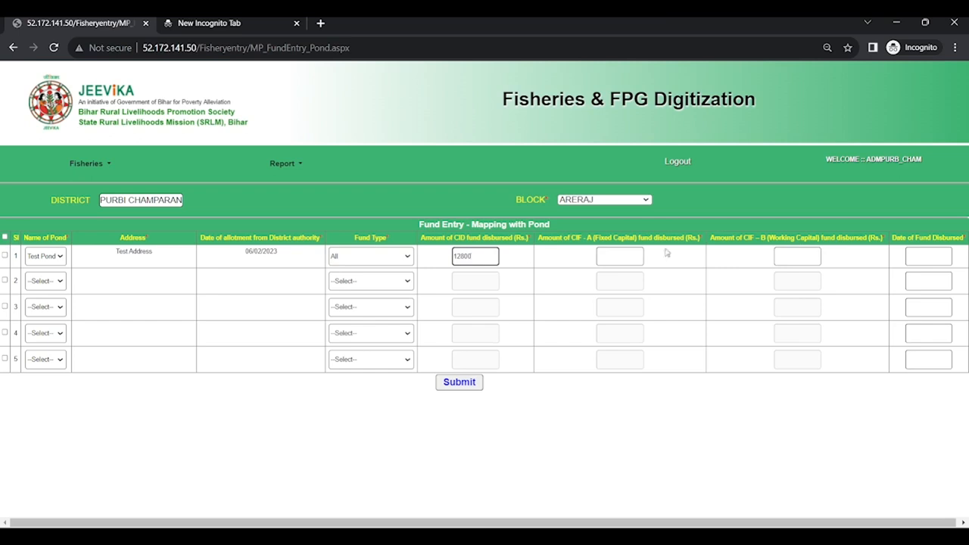
click(619, 257)
text(11210000)
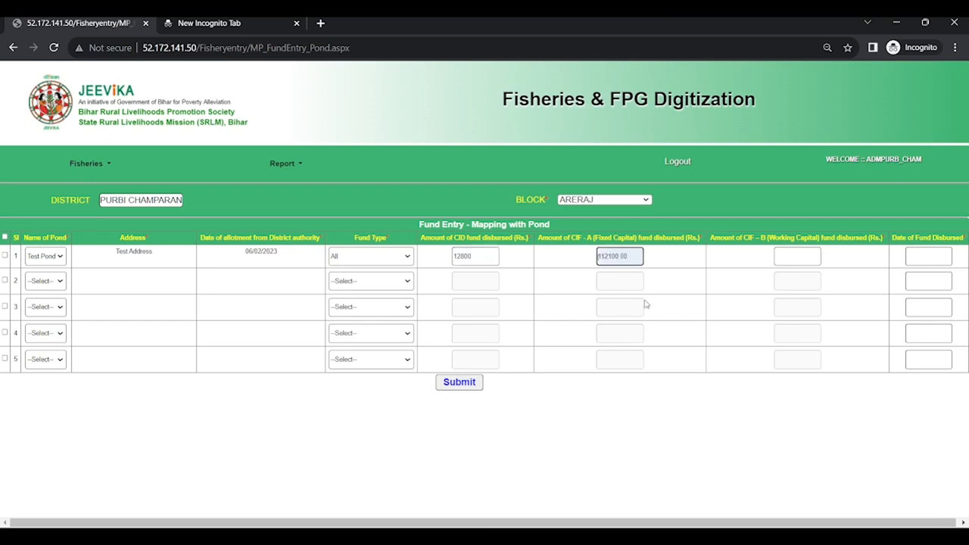
key(BackSpace)
key(BackSpace)
click(816, 257)
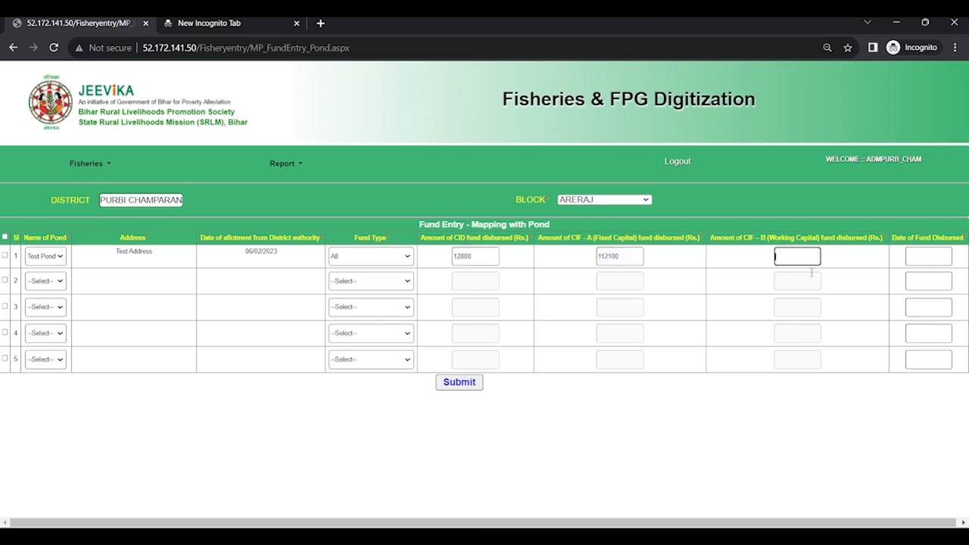
text(327120)
Set the first row's fund disbursement date to 27/09/2023 and tick that row for submission.
click(927, 255)
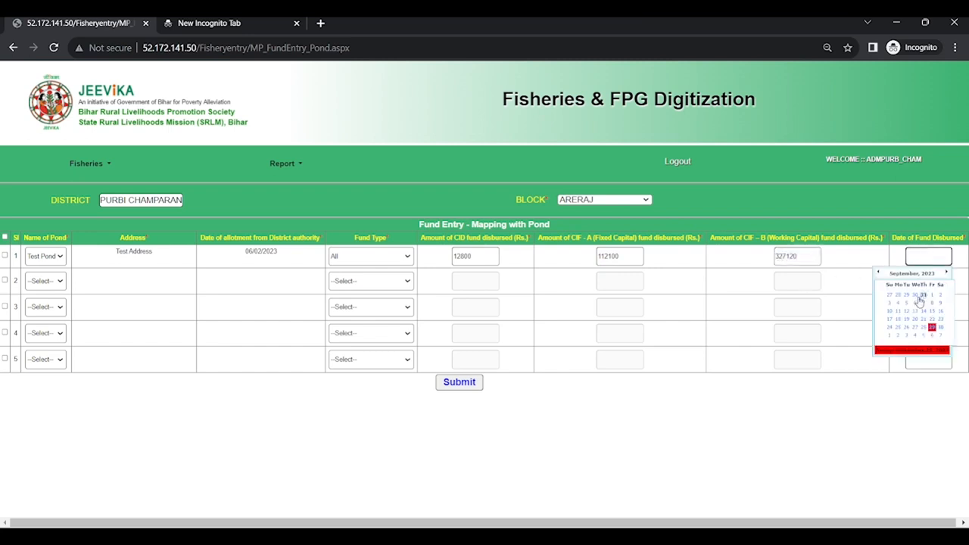
click(915, 326)
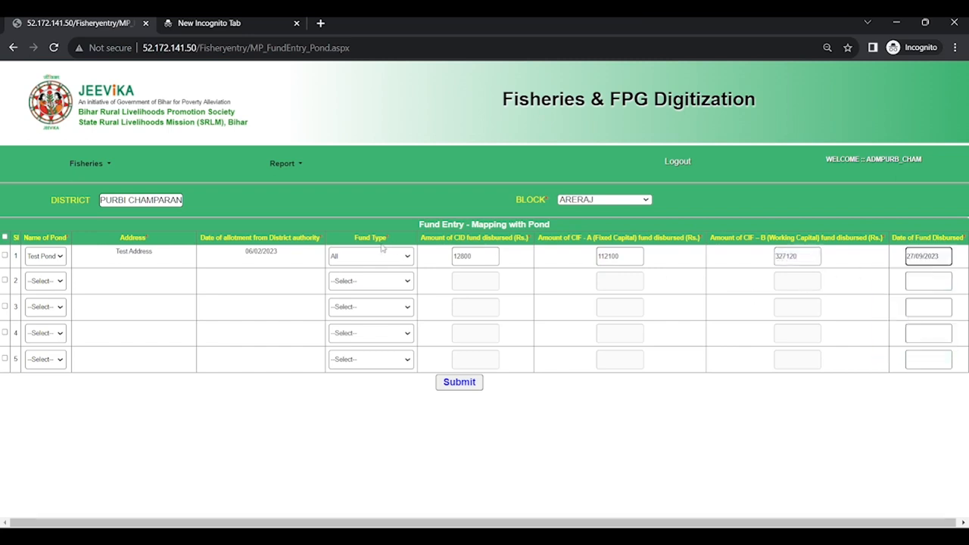
click(4, 255)
Submit the fund entry of Test Pond and dismiss the closing message.
click(471, 384)
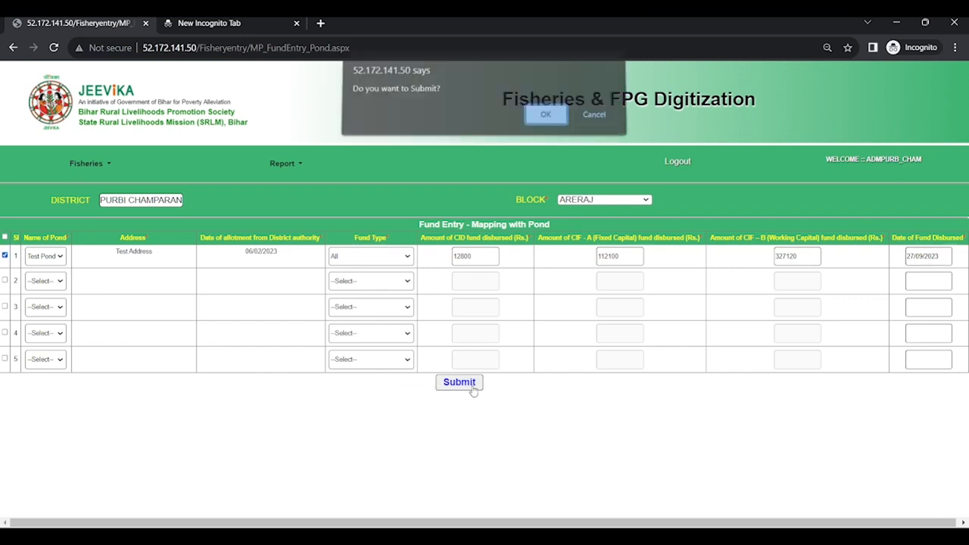
click(542, 121)
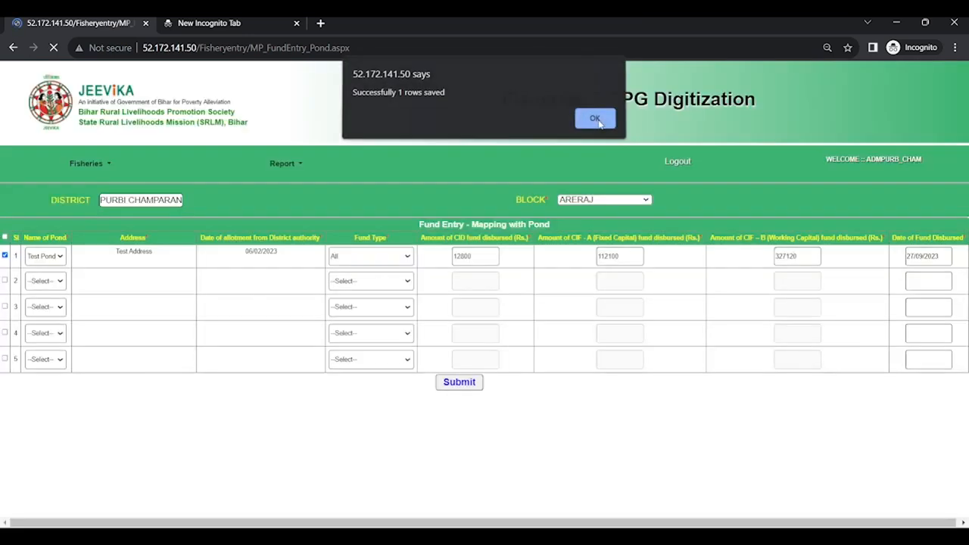
click(594, 121)
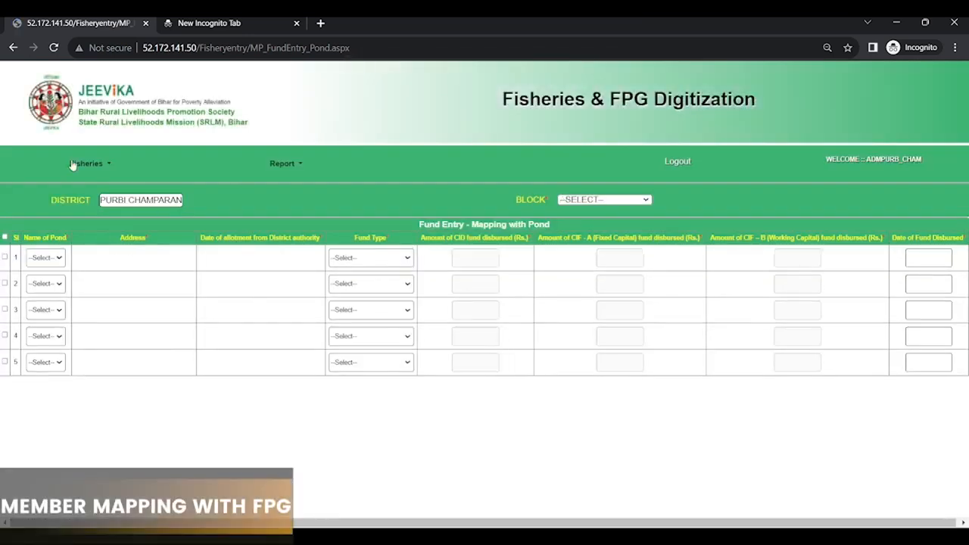
Open the Member Mapping with FPG form and choose block ARERAJ and the FPG beginning with AMAR JEEVIKA.
click(86, 164)
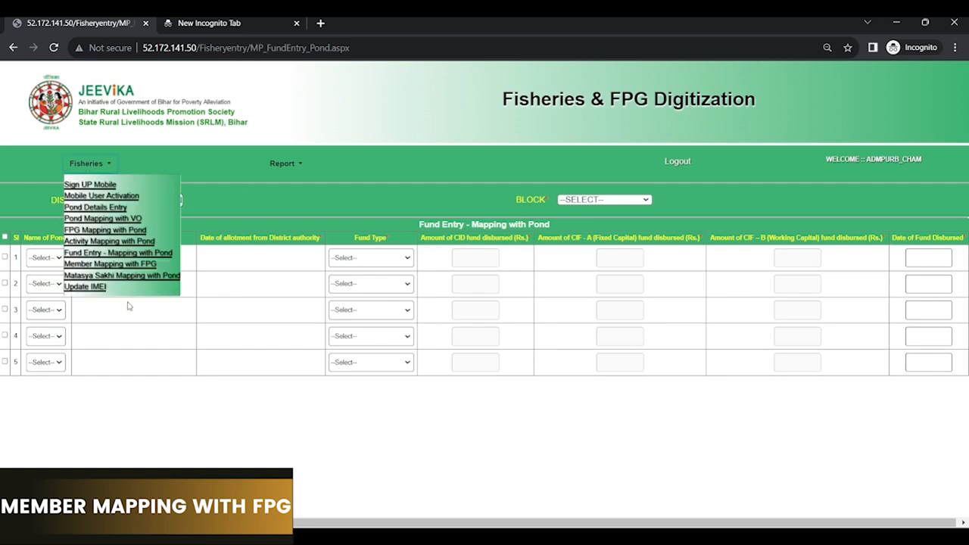
click(112, 263)
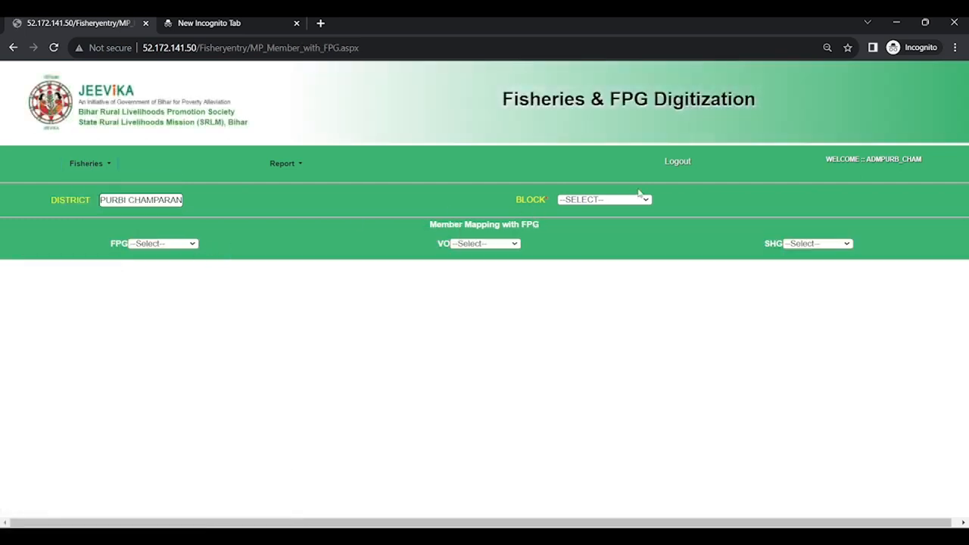
key(Down)
key(Down)
key(Return)
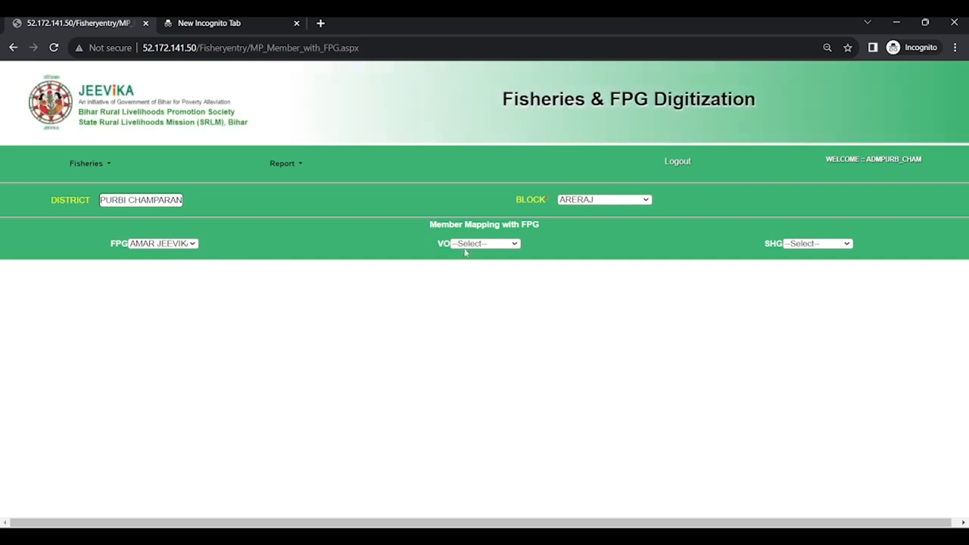
Choose the VO beginning with Akas 26/10/201 and the SHG Aarti to list the group's members.
key(Down)
key(Down)
key(Return)
key(Down)
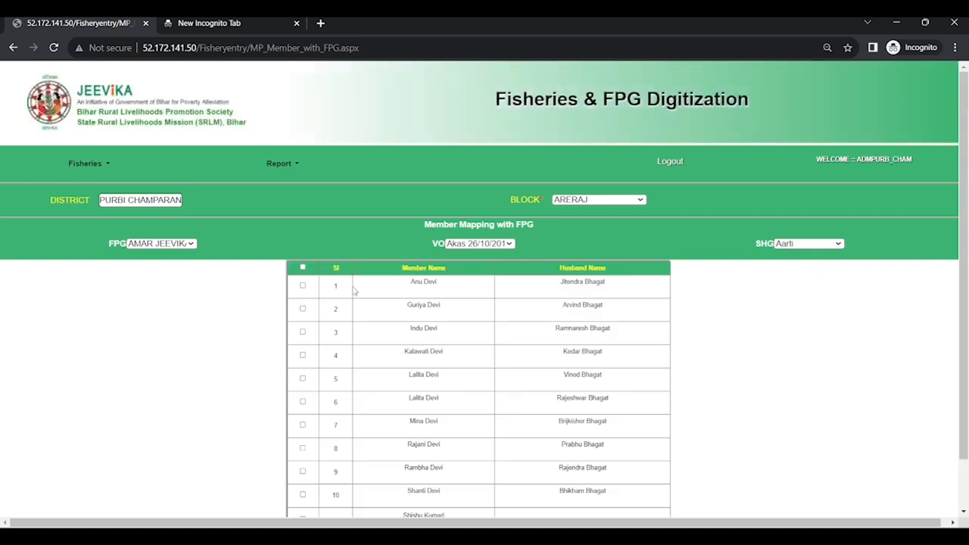
Select all members of the SHG, save their mapping to the FPG and dismiss the closing message.
click(302, 269)
scroll(353, 314, down, 1)
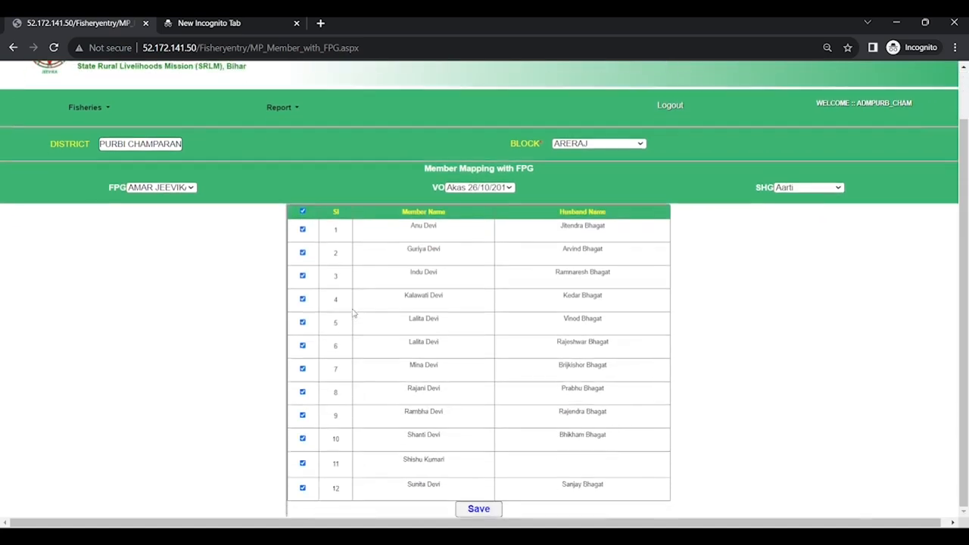
click(469, 514)
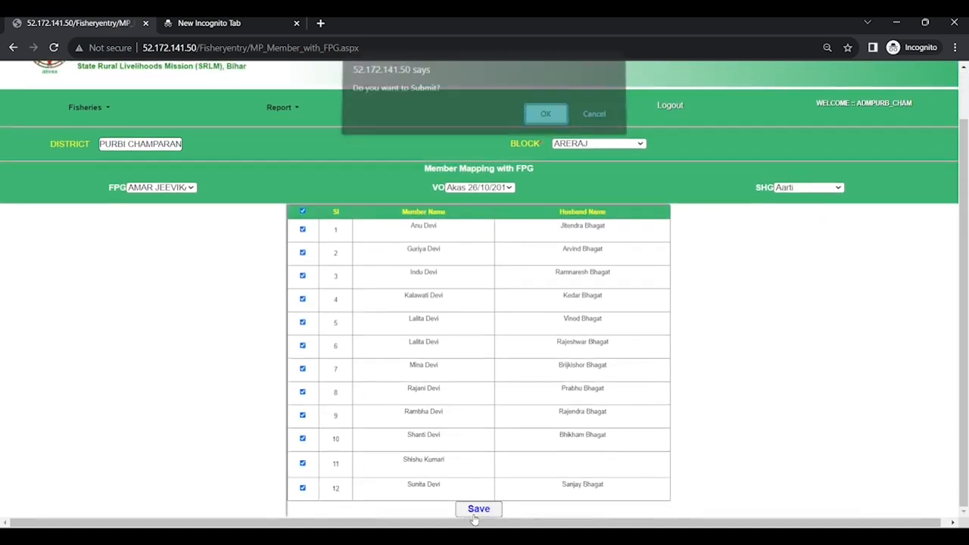
click(557, 122)
click(594, 121)
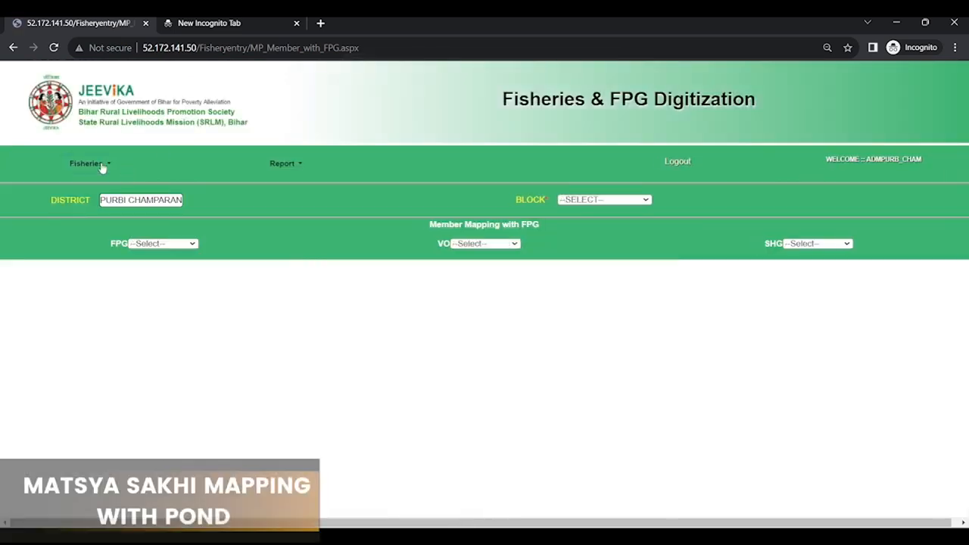
Open the Matasya Sakhi Mapping with Pond form and choose ARERAJ as the block.
click(100, 168)
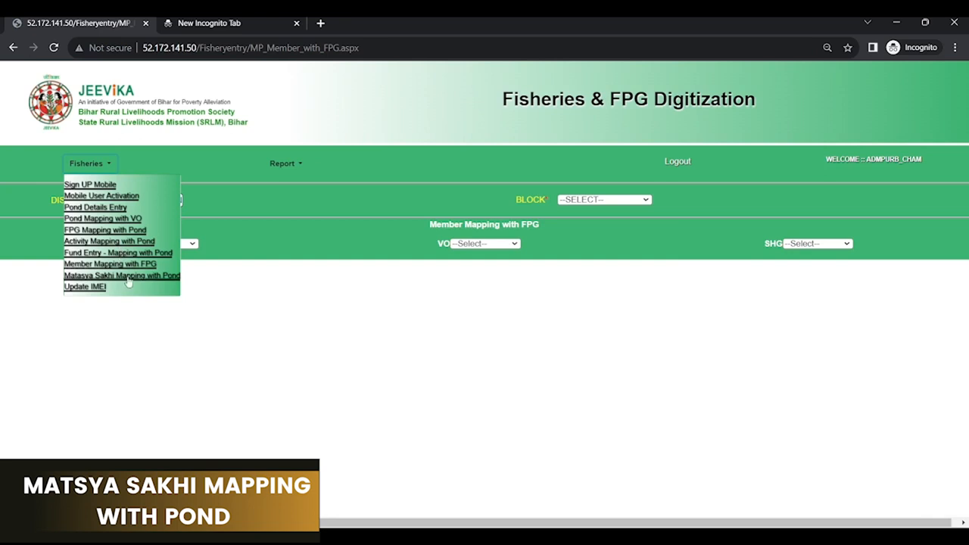
click(121, 276)
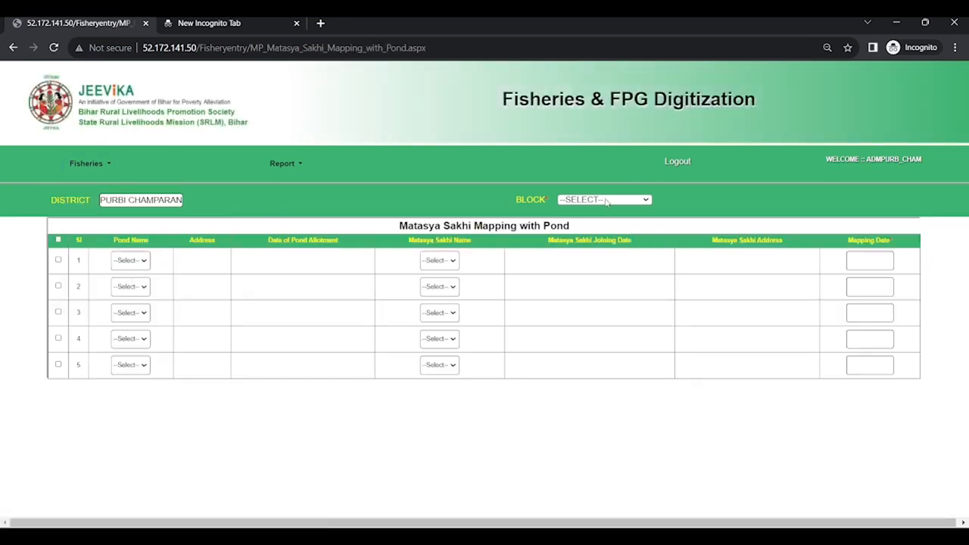
click(606, 234)
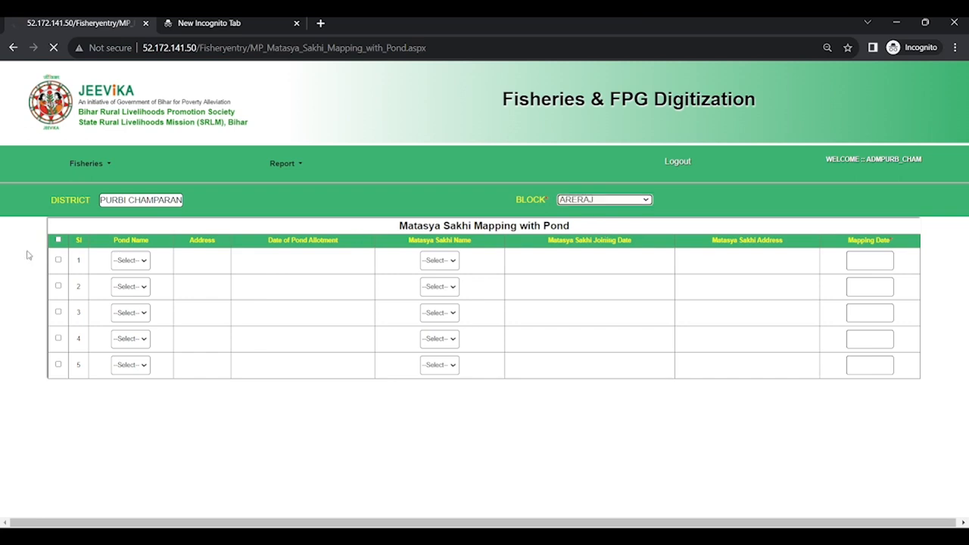
In the first row, choose Test Pond and a Matasya Sakhi's name, and set the mapping date to 13/09/2023.
click(58, 260)
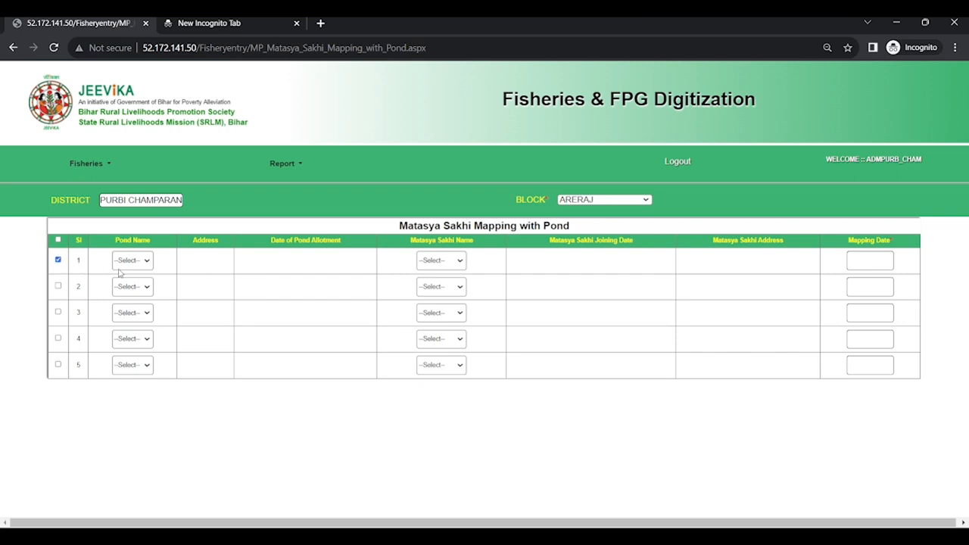
click(459, 262)
click(457, 283)
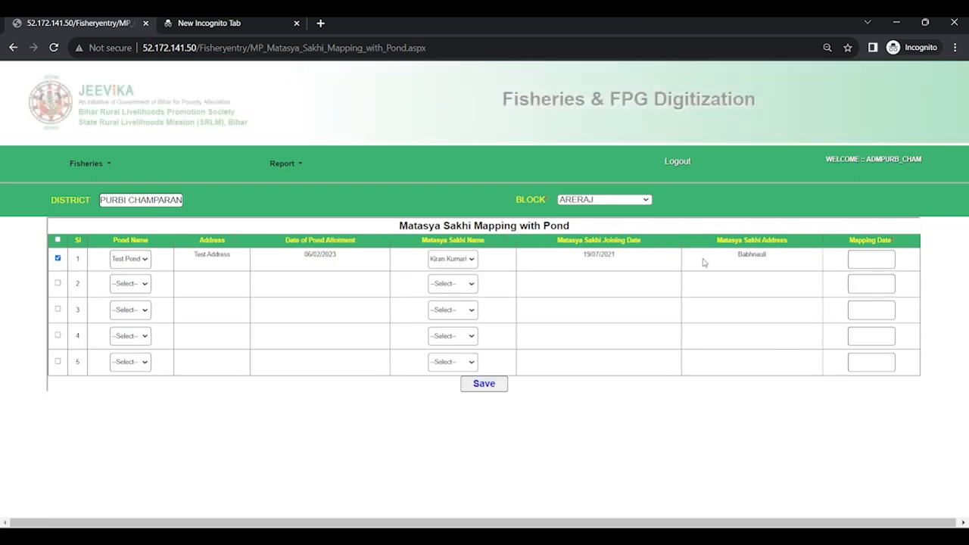
click(865, 261)
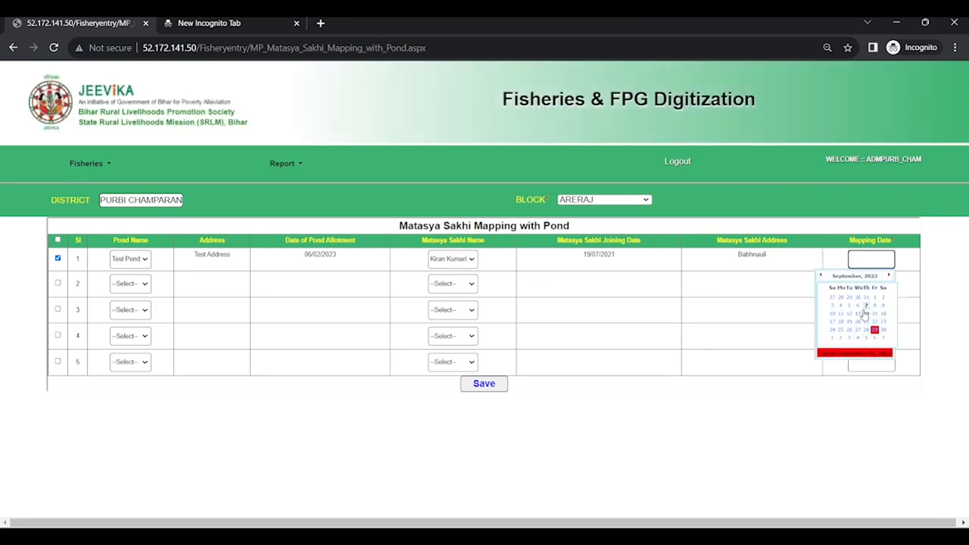
click(860, 318)
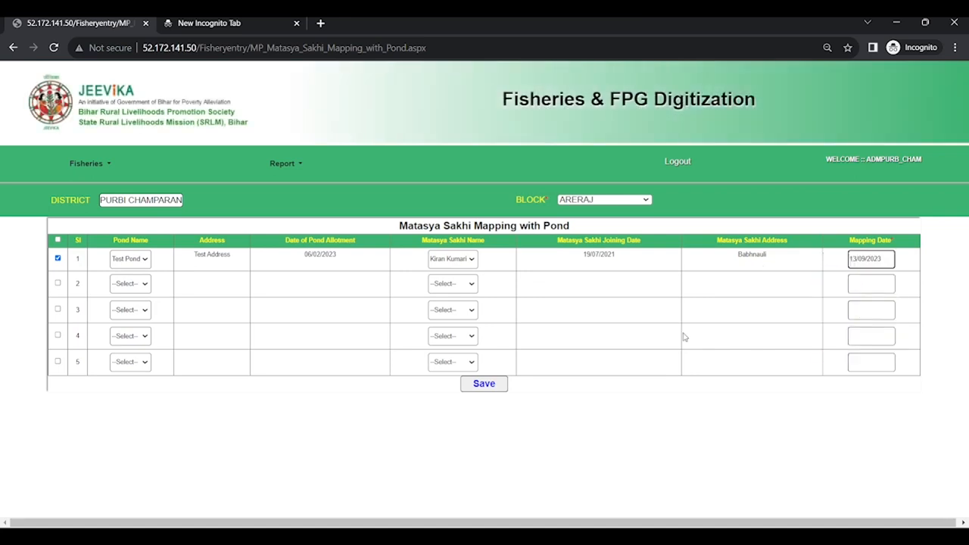
Save the Matasya Sakhi mapping with the pond, confirm the submission and dismiss the closing message.
click(484, 383)
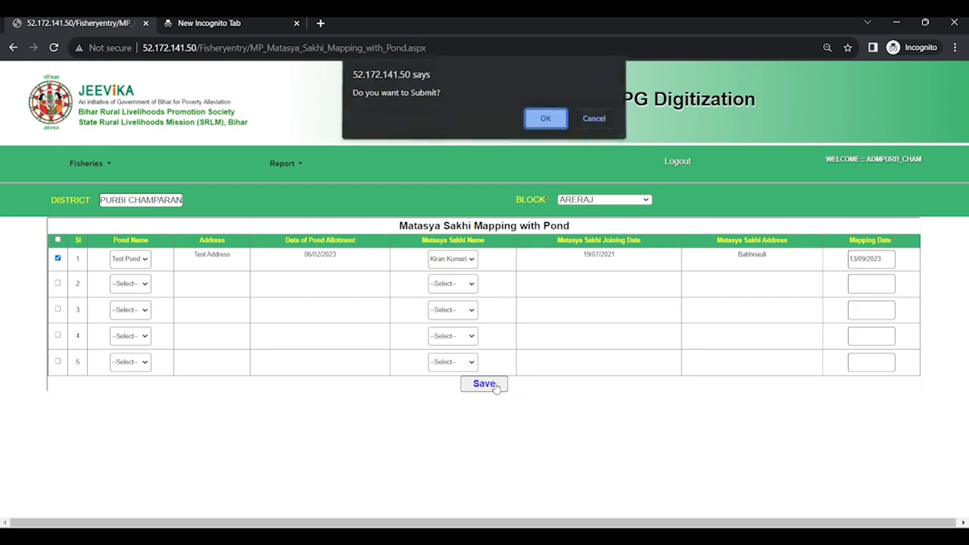
click(545, 123)
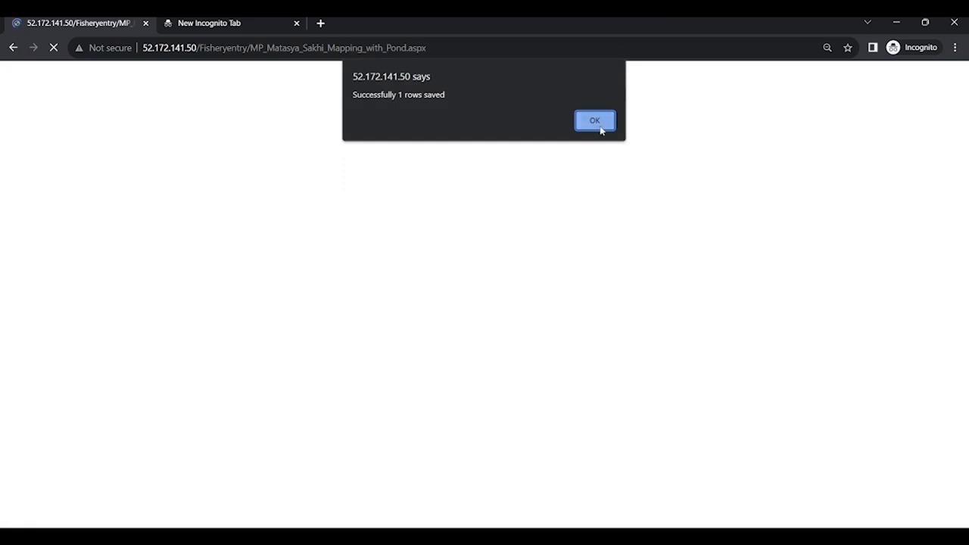
click(601, 130)
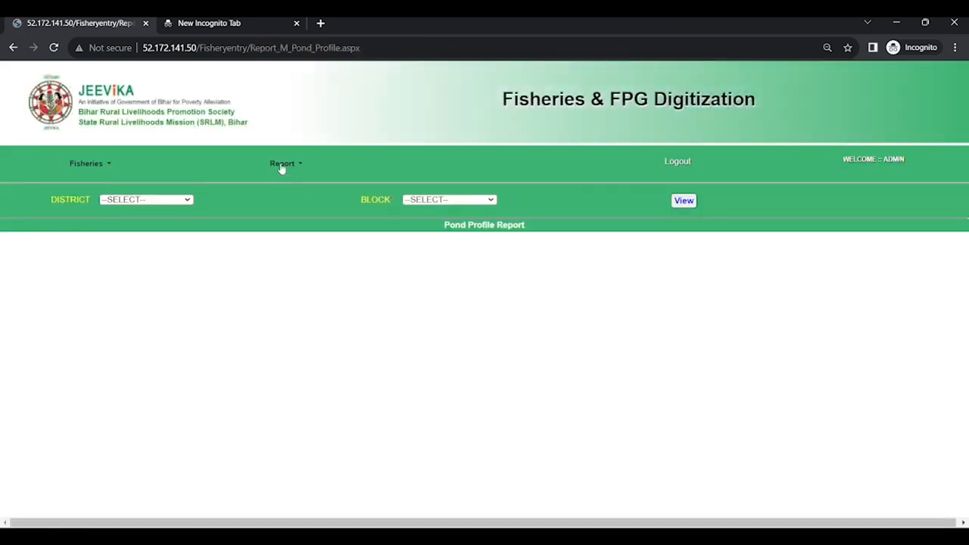
View the Pond Profile Report with district ALL and block ALL.
click(281, 164)
click(289, 185)
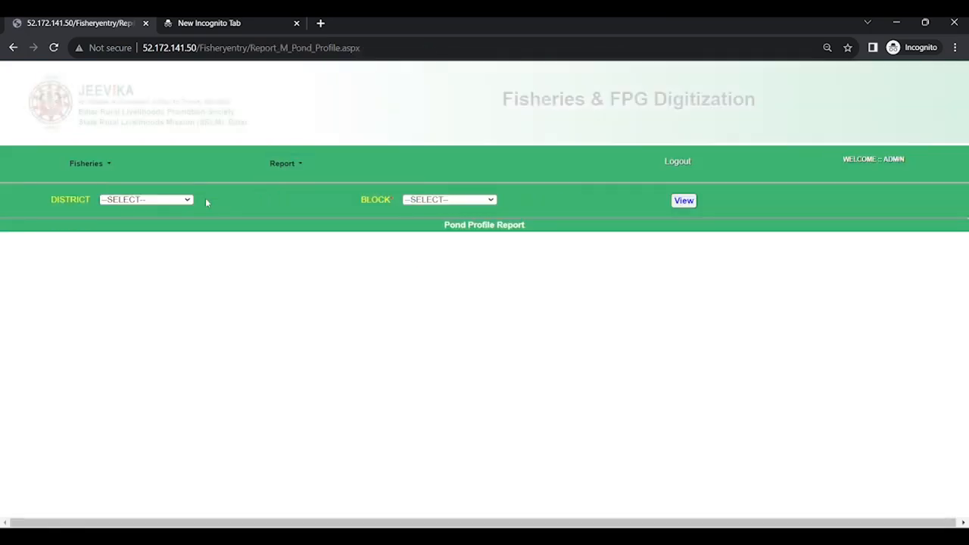
click(187, 201)
click(171, 218)
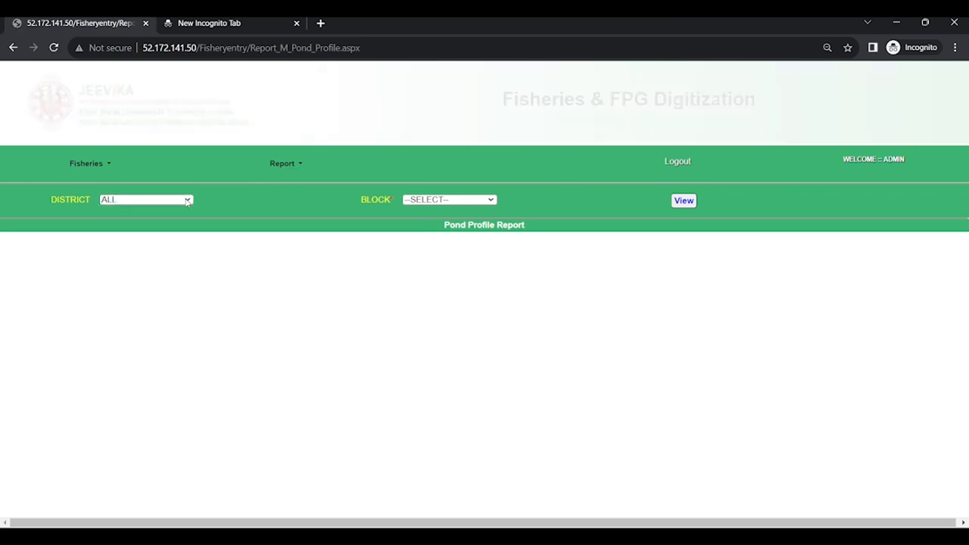
click(489, 201)
click(454, 213)
click(683, 200)
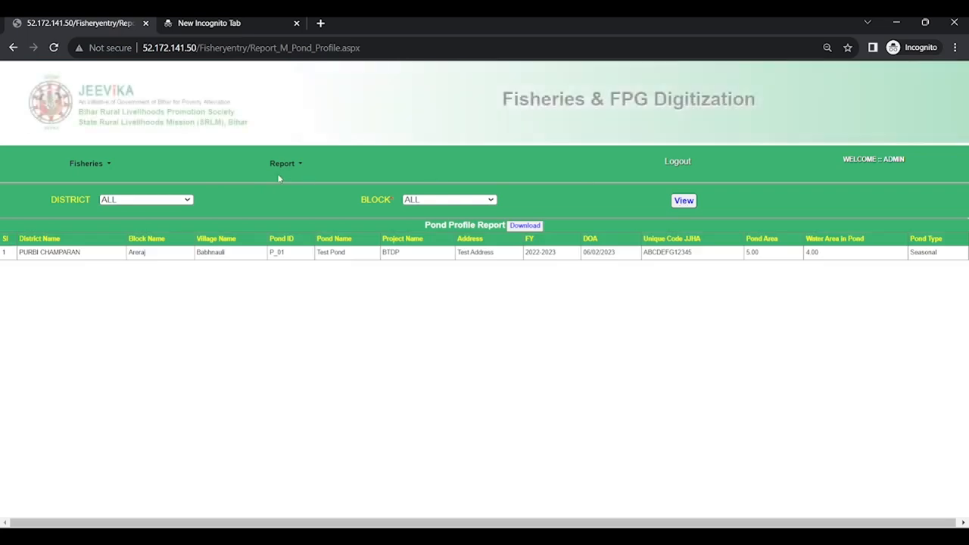
View the Pond Mapping with VO report for district ALL and block ALL.
click(281, 168)
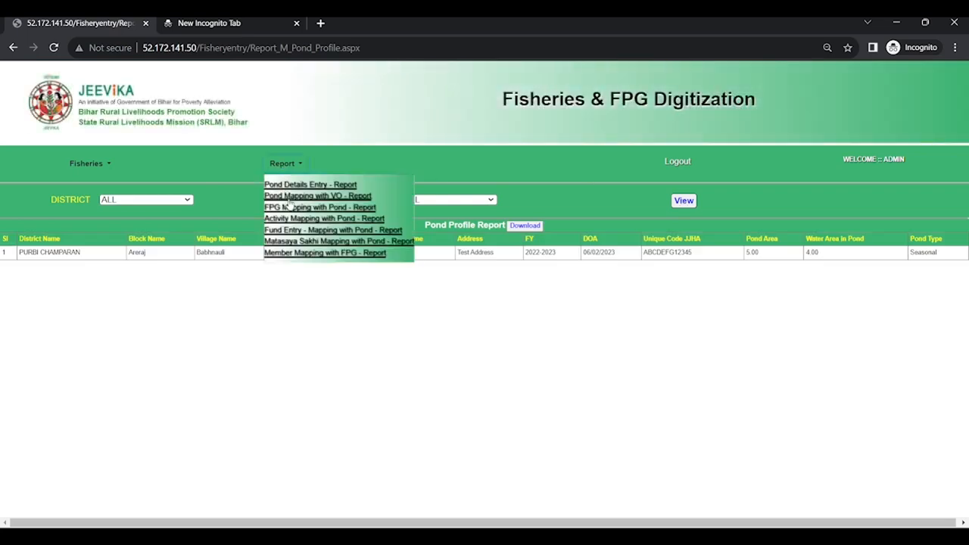
click(288, 198)
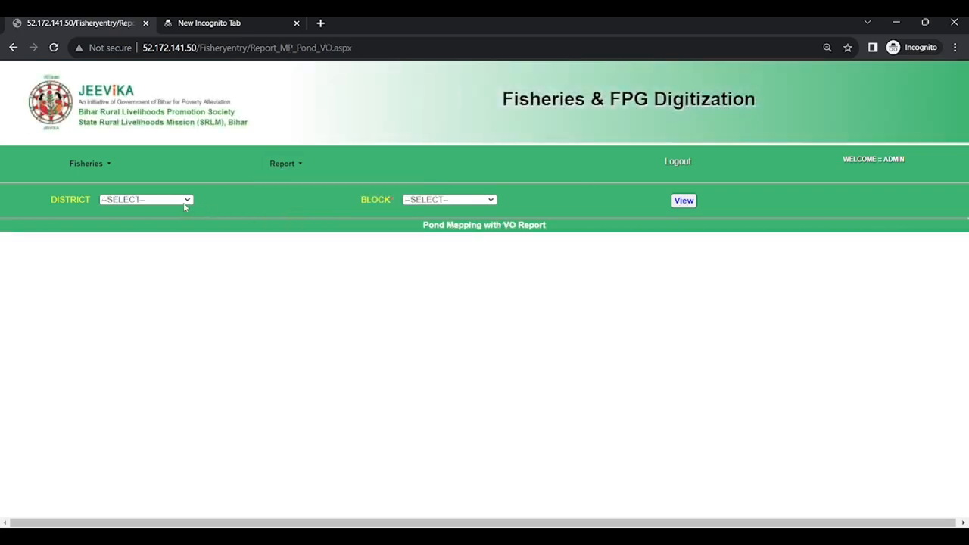
click(184, 206)
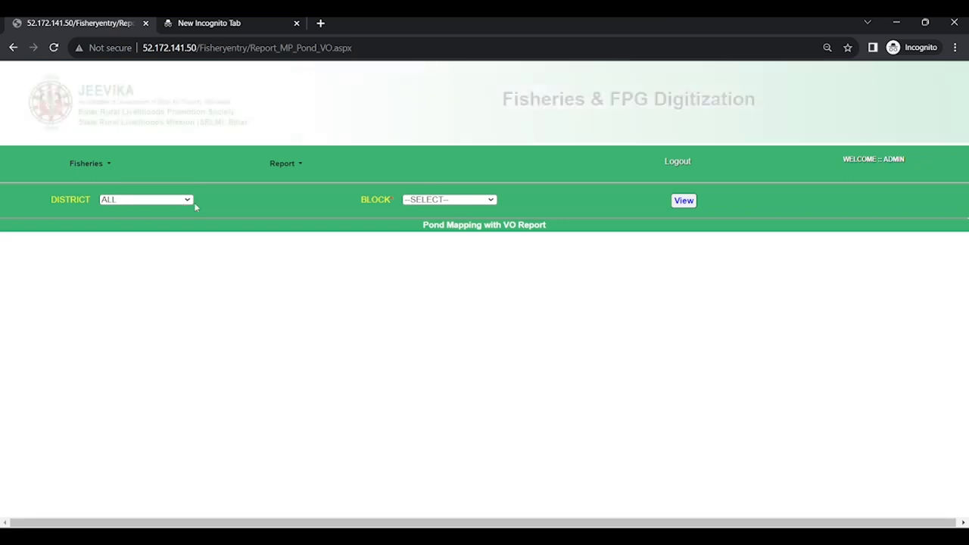
click(470, 205)
click(683, 201)
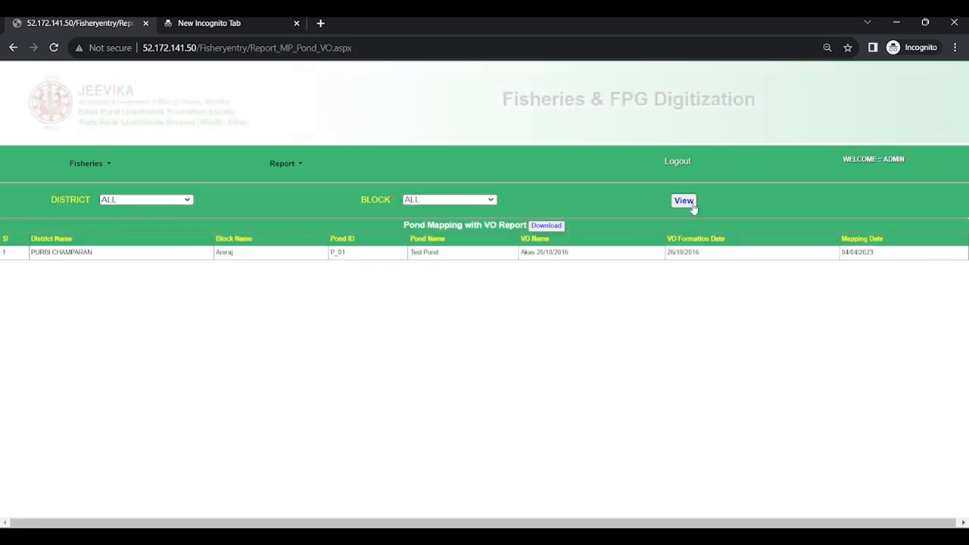
View the FPG Mapping with Pond report for district ALL and block ALL.
click(275, 166)
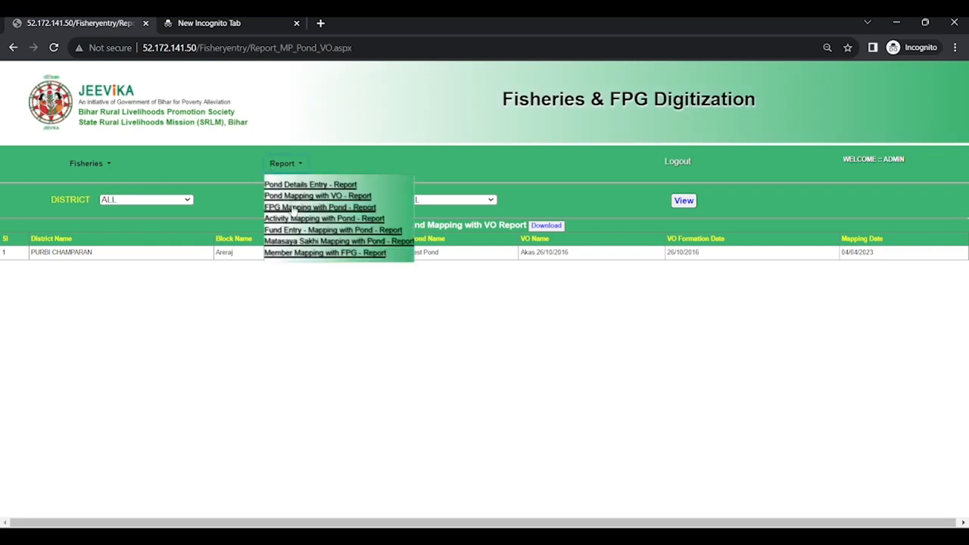
click(291, 205)
click(184, 203)
click(180, 214)
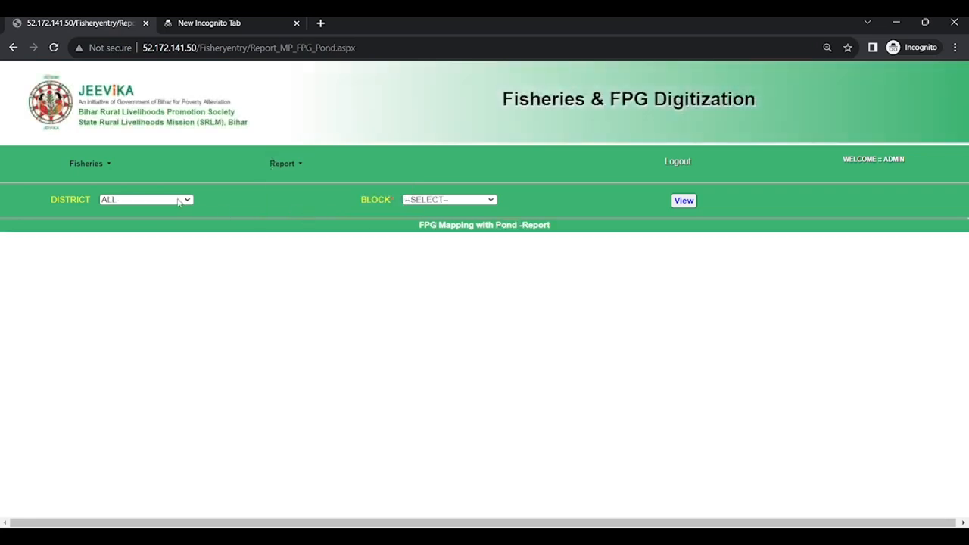
click(438, 201)
click(435, 212)
click(683, 201)
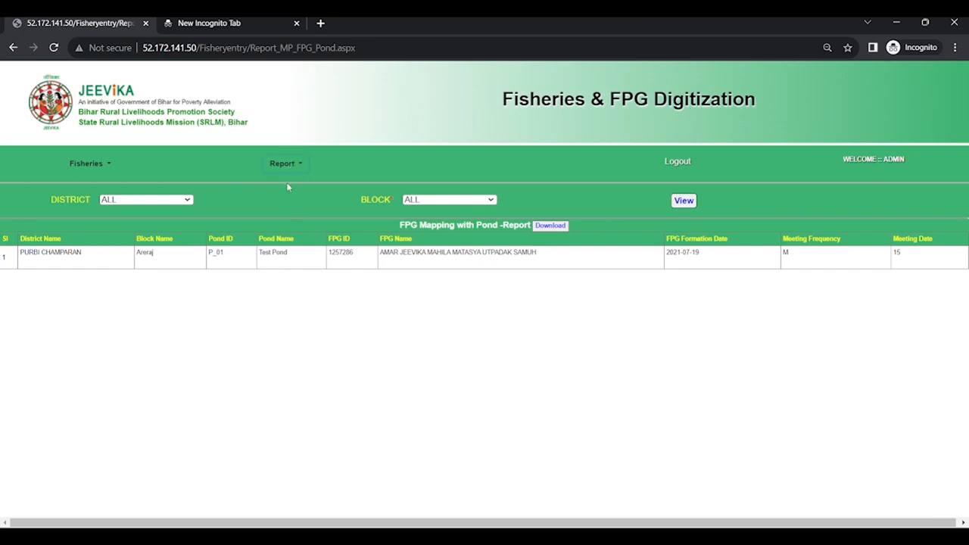
View the Activity Mapping with Pond report for district ALL and block ALL.
click(285, 167)
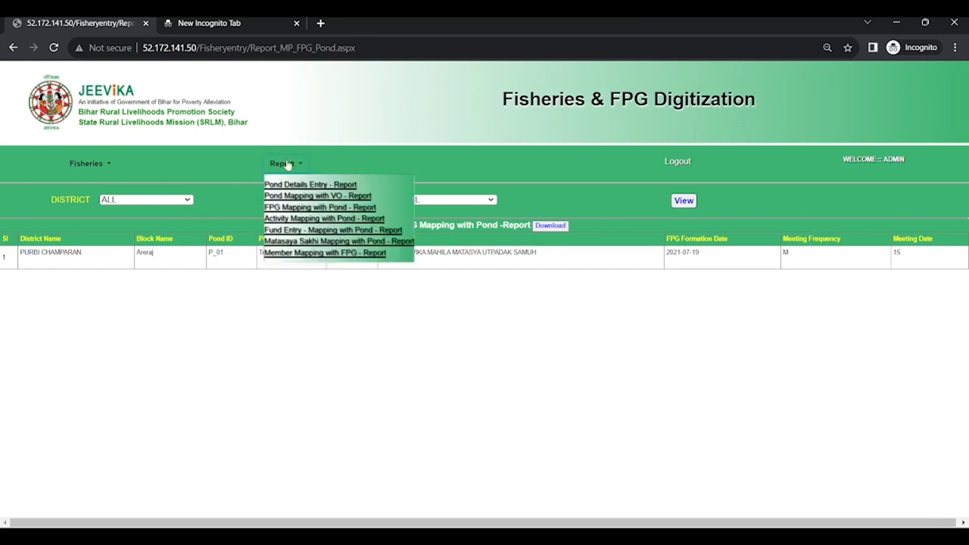
click(288, 173)
click(287, 167)
click(301, 219)
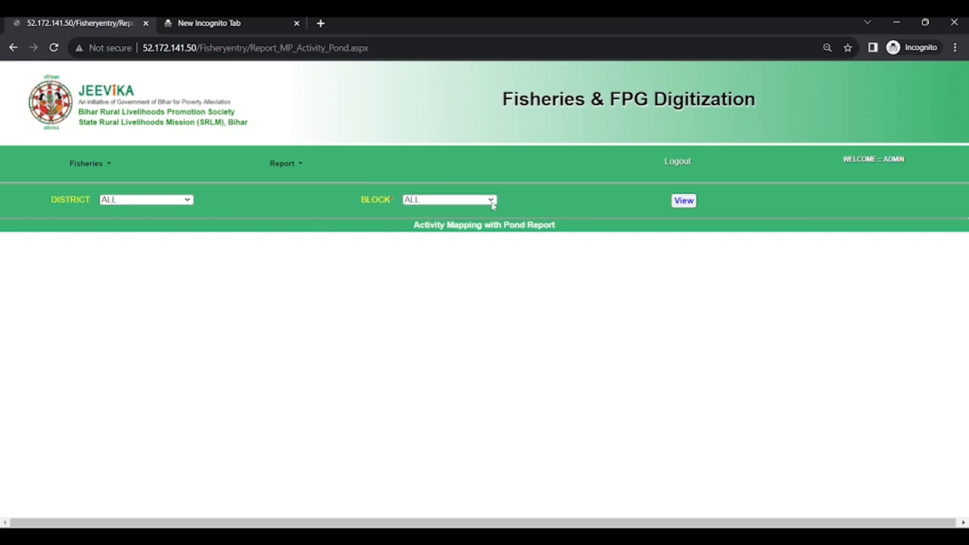
click(684, 205)
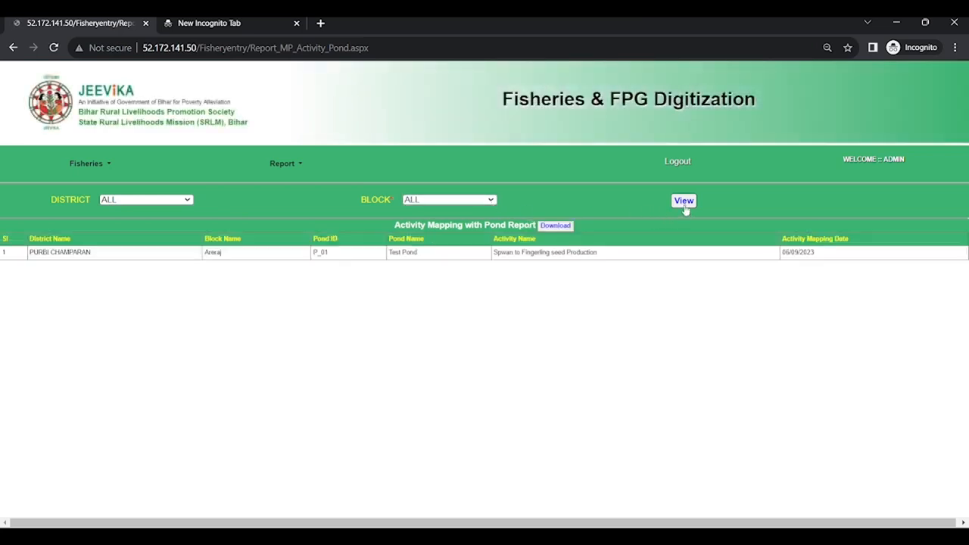
View the Fund Entry Mapping with Pond report for district ALL and block ALL.
click(294, 165)
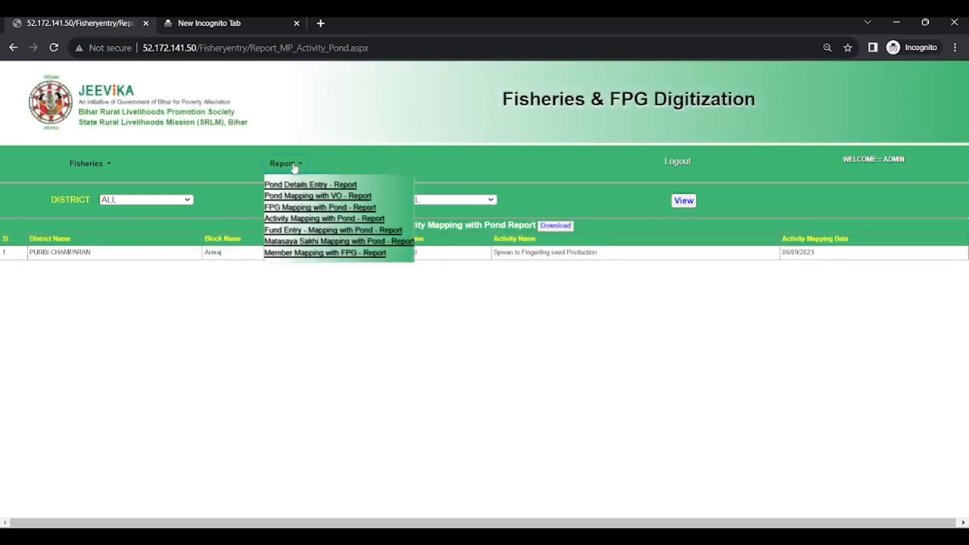
click(306, 231)
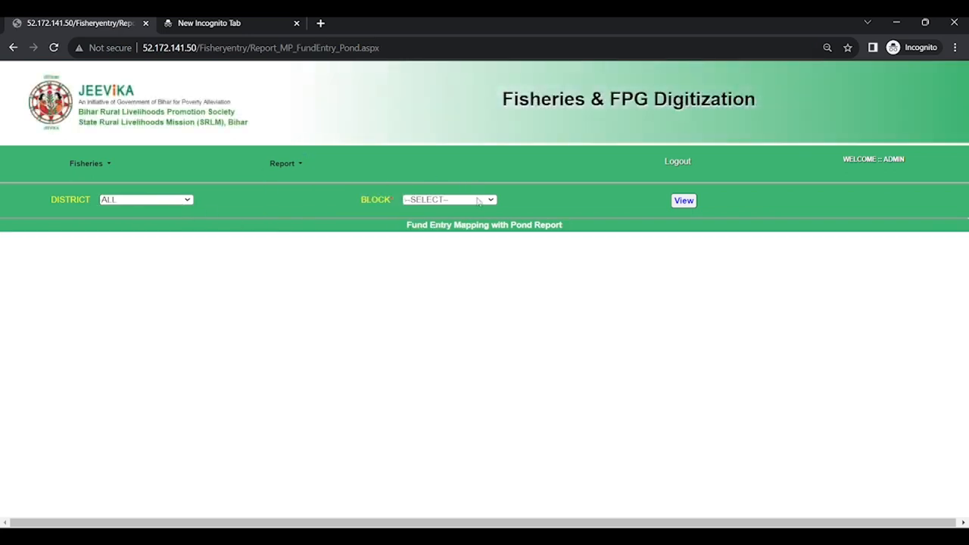
click(686, 205)
View the Matasya Sakhi Mapping with Pond report for district ALL and block ALL.
click(285, 164)
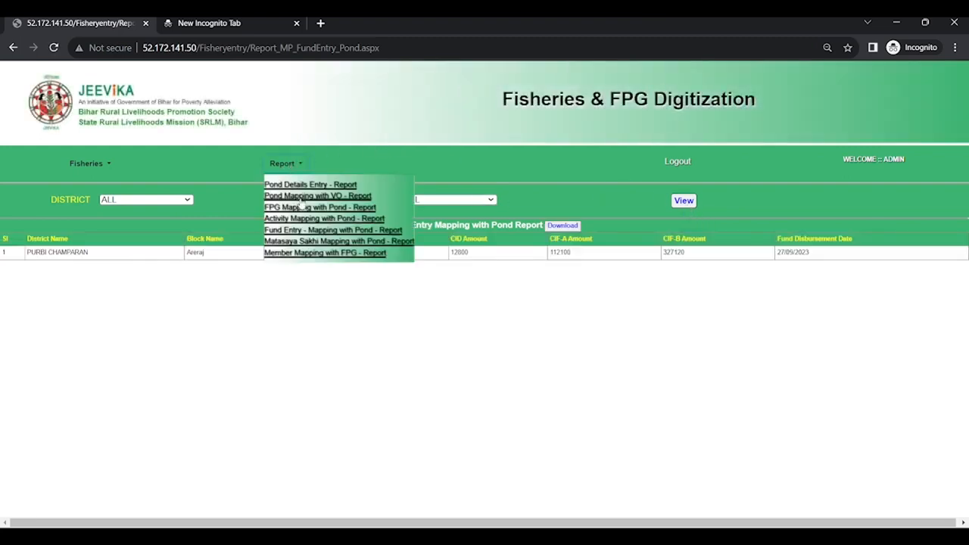
click(312, 241)
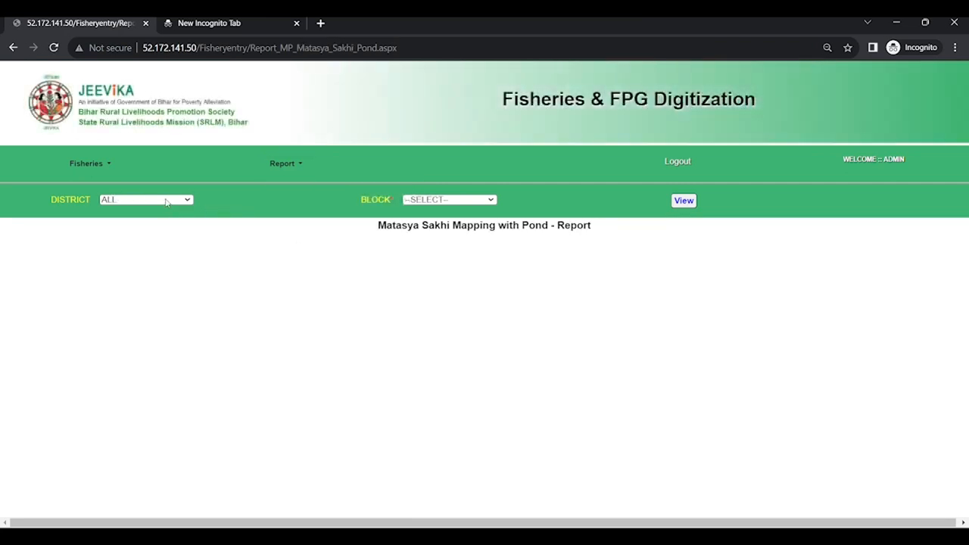
click(426, 202)
key(Down)
key(Return)
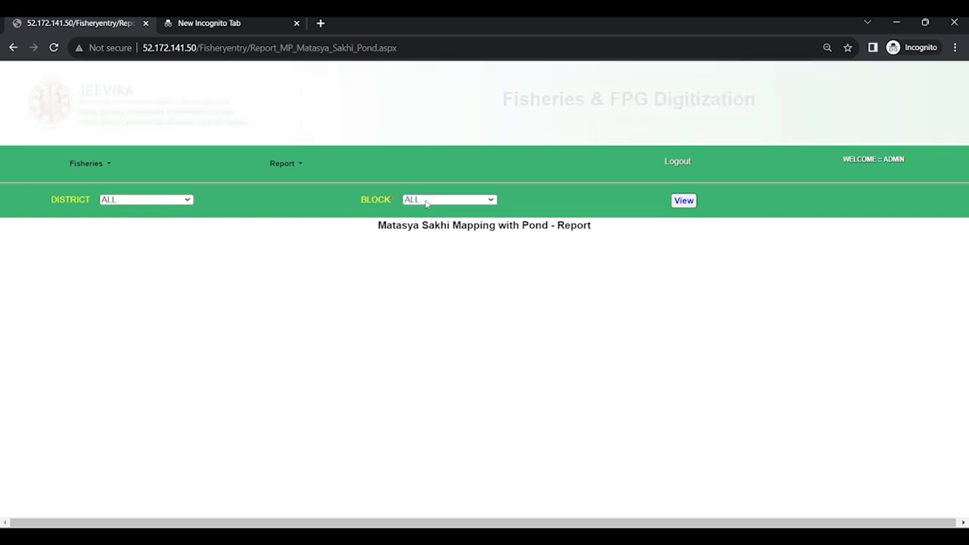
click(685, 202)
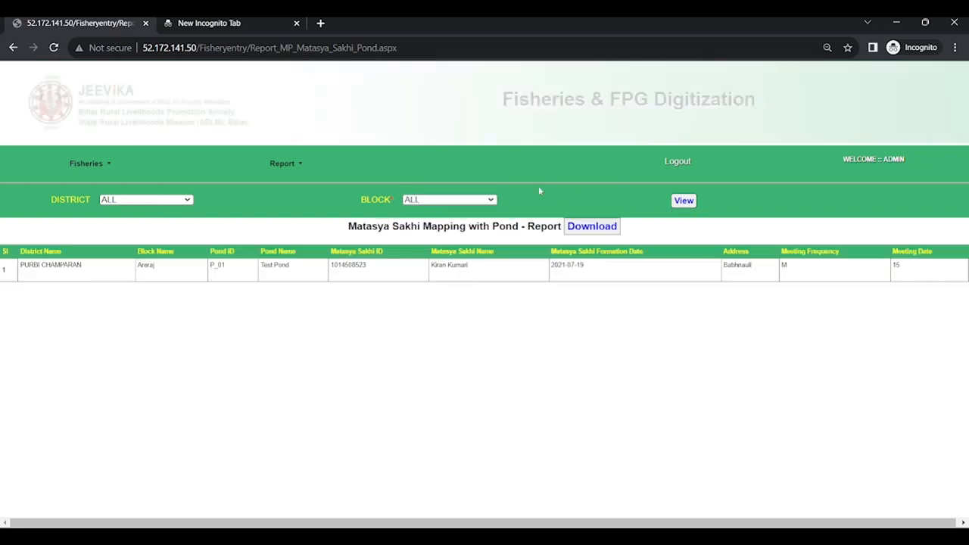
View the Member Mapping with FPG report for district ALL and block ALL, and log out of the portal.
mouse_move(295, 167)
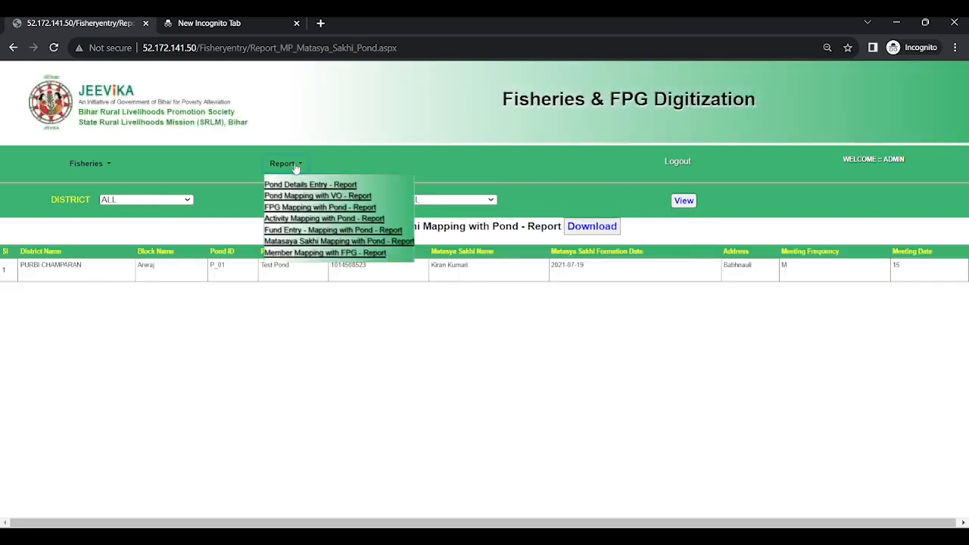
click(338, 254)
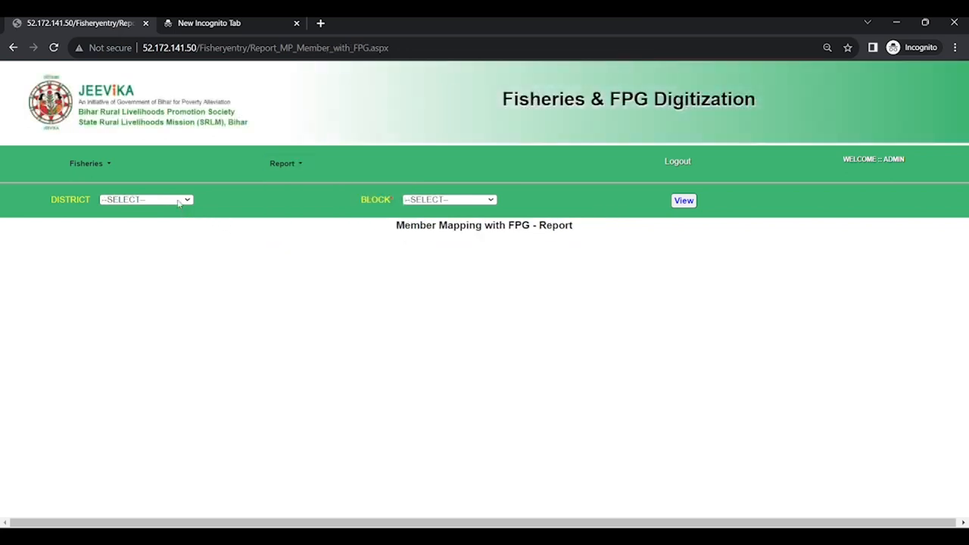
click(179, 203)
click(470, 202)
click(685, 202)
scroll(443, 376, down, 1)
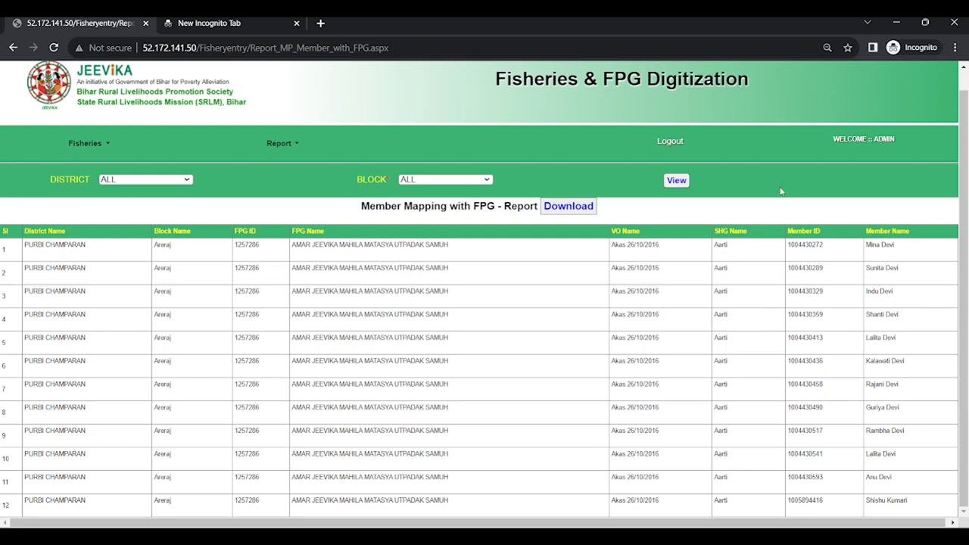
click(677, 143)
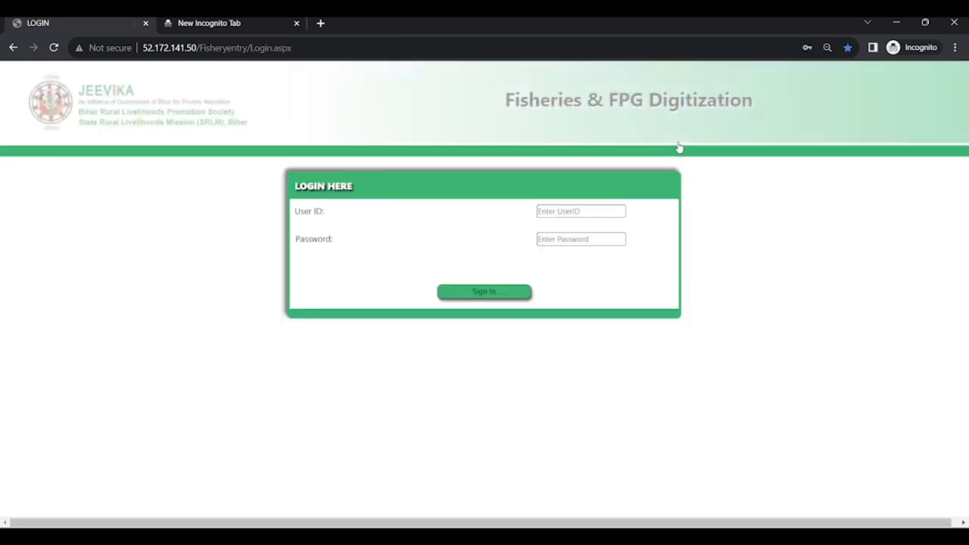